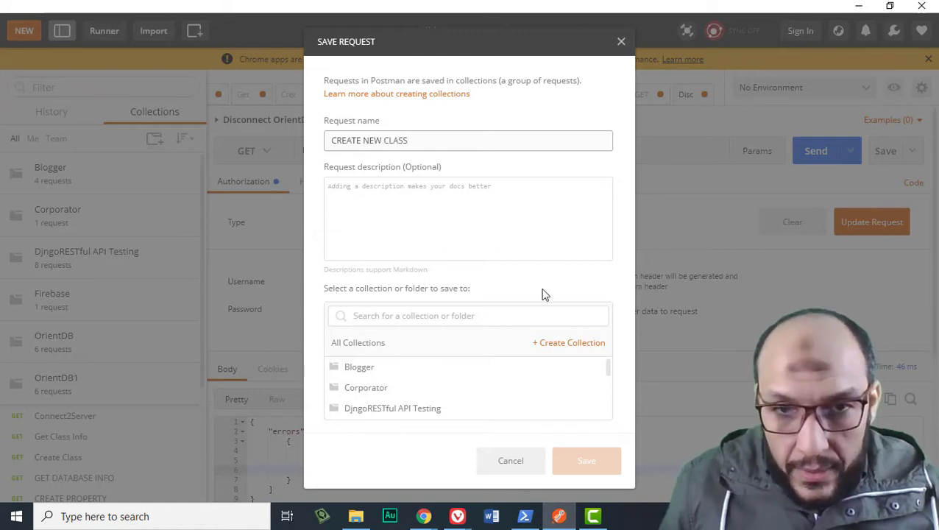
Save CREATE NEW CLASS into the OrientDB collection, bringing it to 7 requests.
{"action": "scroll", "coordinate": [511, 396], "scroll_direction": "down", "scroll_amount": 2}
{"action": "left_click", "coordinate": [431, 389]}
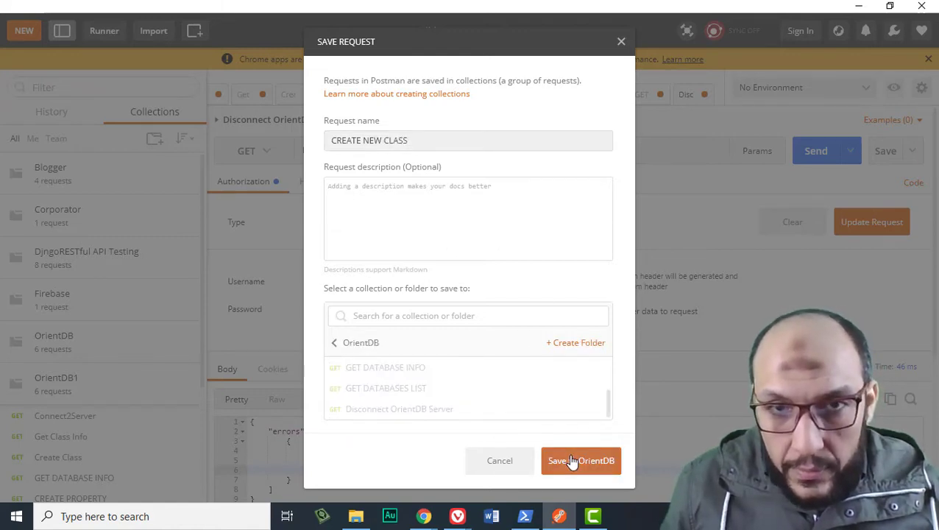
{"action": "left_click", "coordinate": [572, 460]}
{"action": "left_click", "coordinate": [350, 155]}
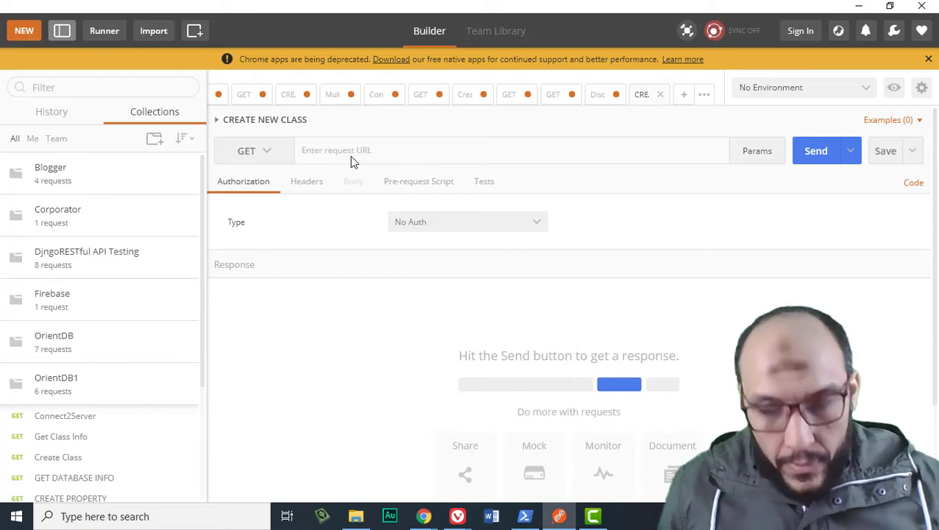
{"action": "type", "text": "http://localhost:2480/listDatabases"}
{"action": "double_click", "coordinate": [403, 156]}
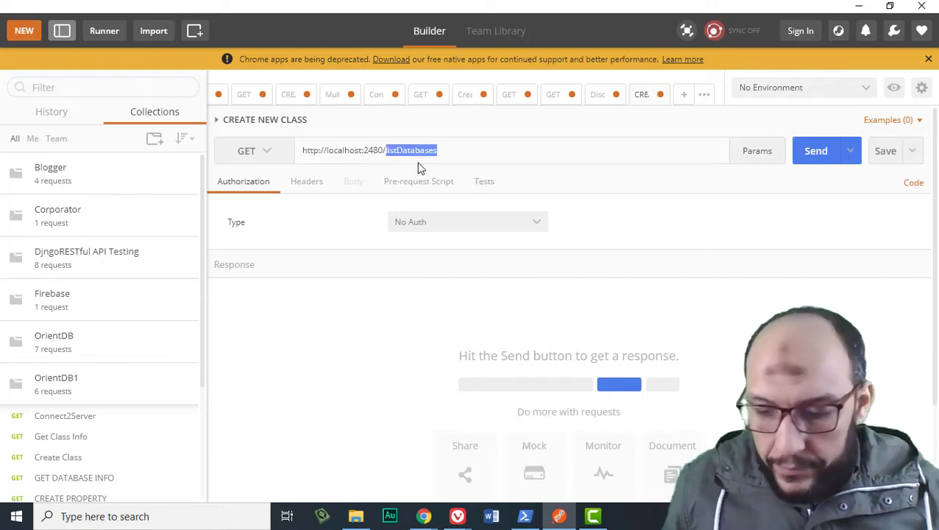
{"action": "key", "text": "BackSpace"}
{"action": "key", "text": "ctrl+a"}
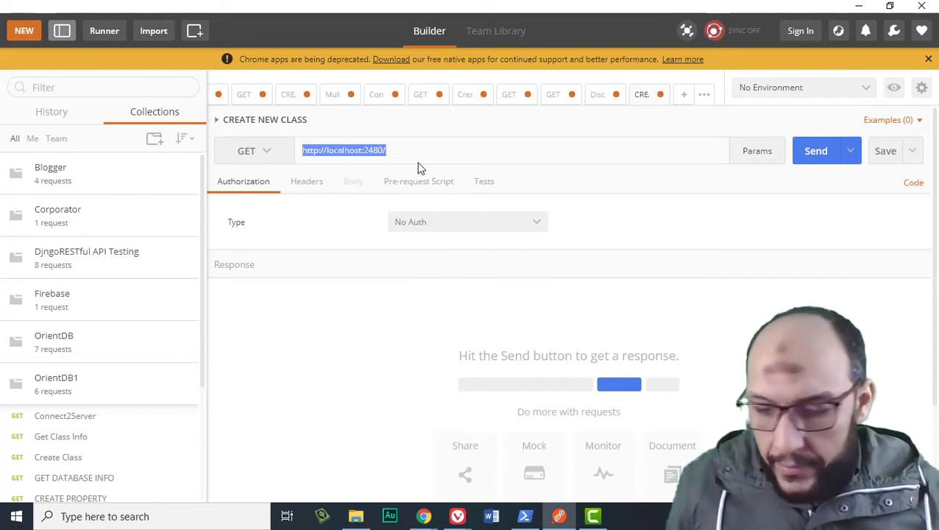
{"action": "key", "text": "End"}
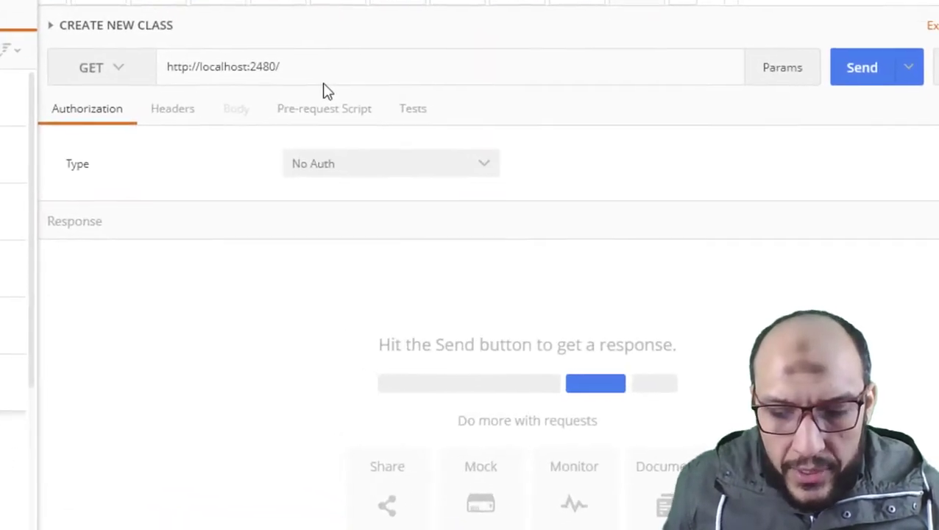
{"action": "type", "text": "cl"}
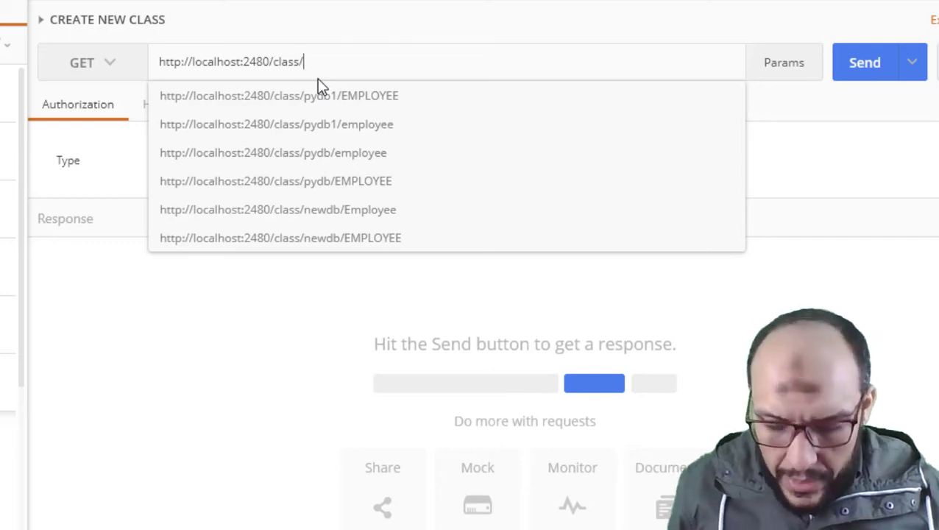
{"action": "type", "text": "ass/restdb1/"}
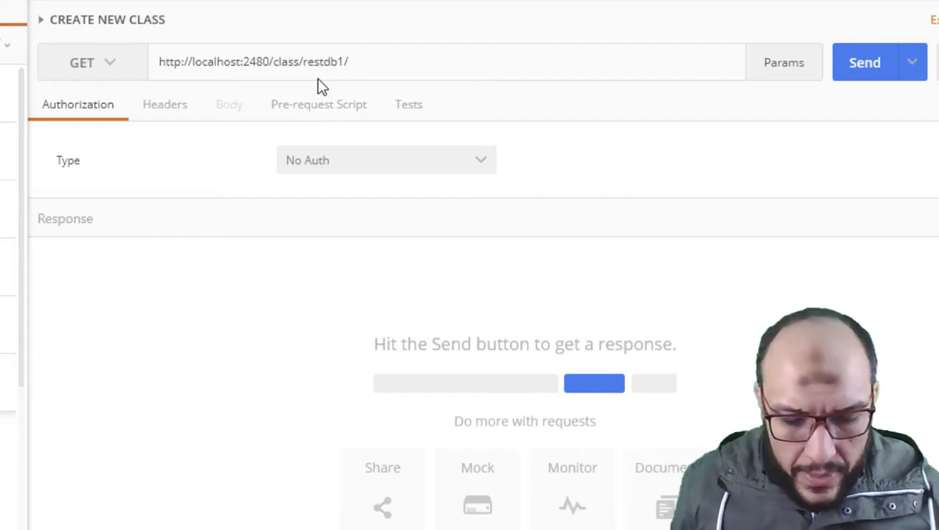
{"action": "type", "text": "EMP1"}
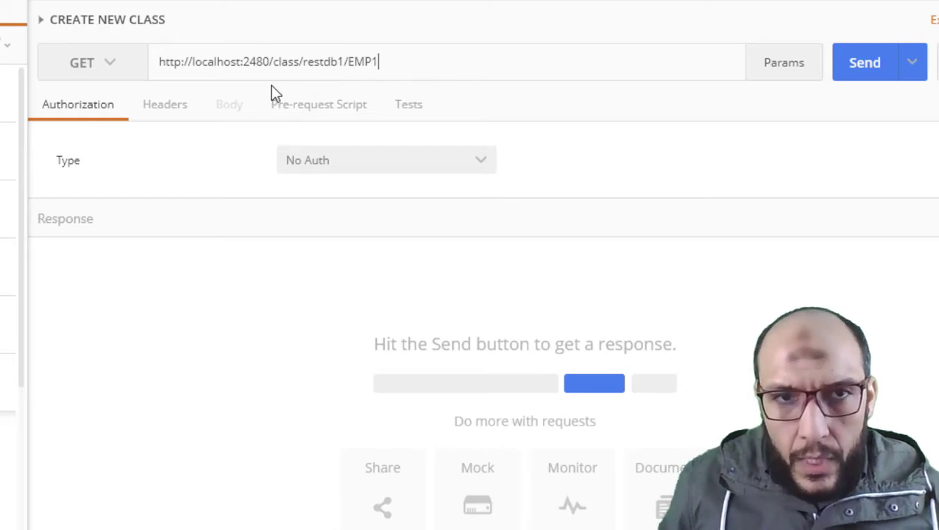
{"action": "left_click", "coordinate": [100, 68]}
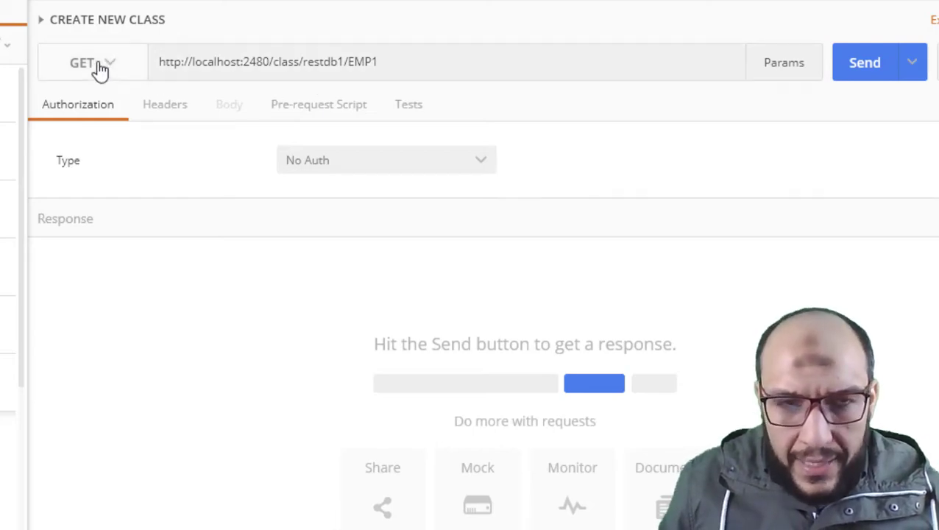
Send the EMP1 request as a POST with Basic Auth to create the class.
{"action": "left_click", "coordinate": [84, 127]}
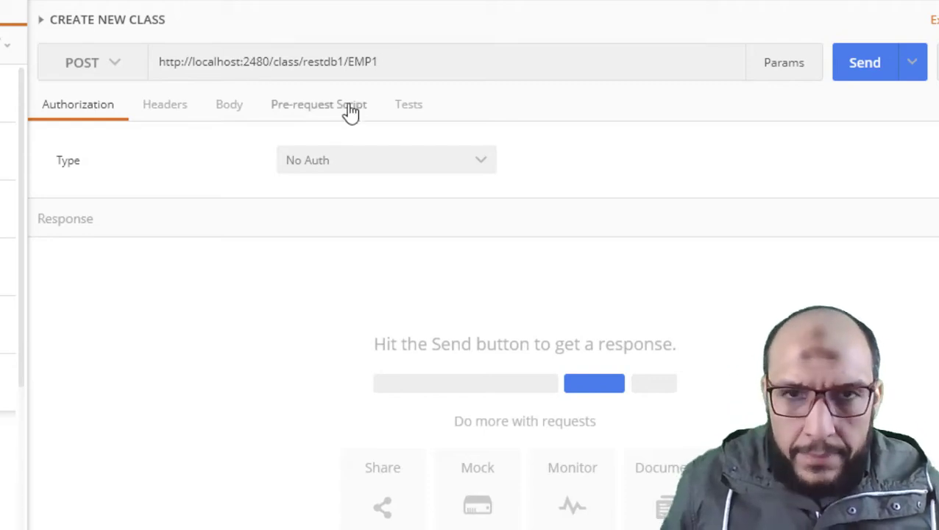
{"action": "left_click", "coordinate": [390, 168]}
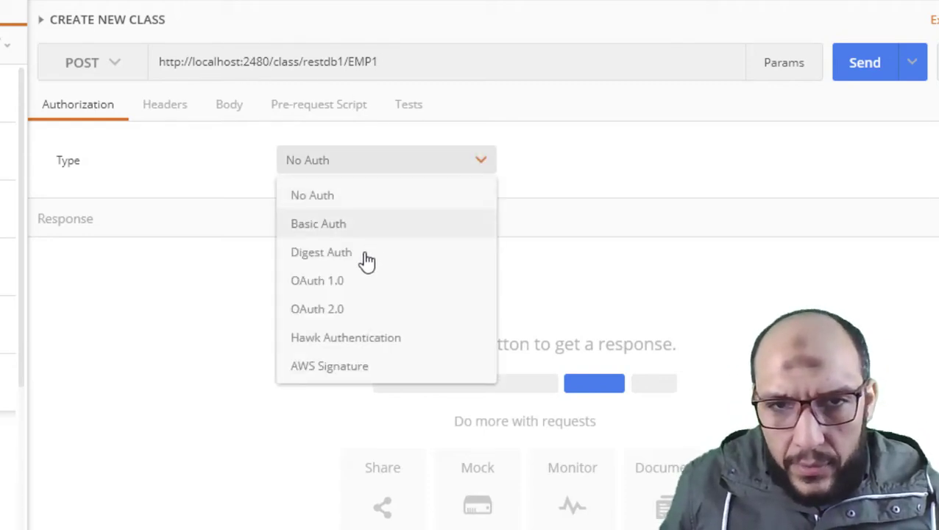
{"action": "left_click", "coordinate": [359, 228]}
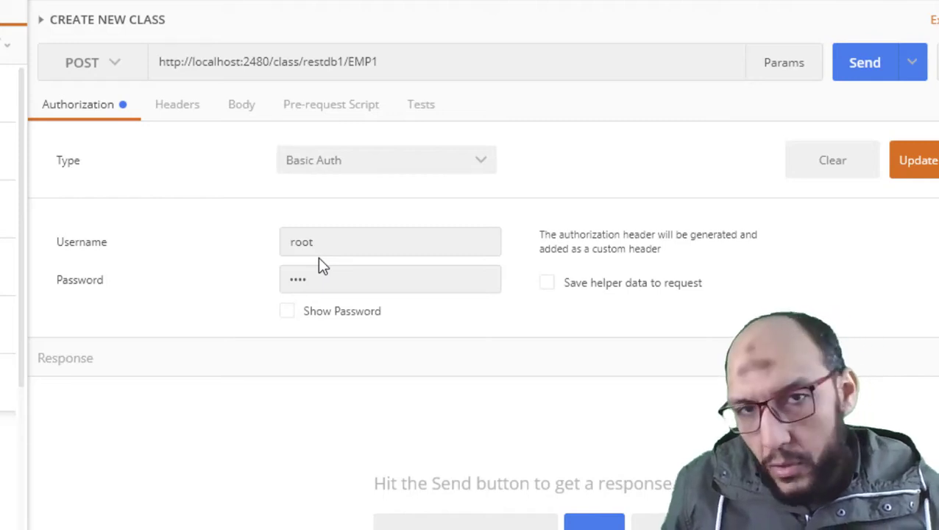
{"action": "left_click", "coordinate": [876, 77]}
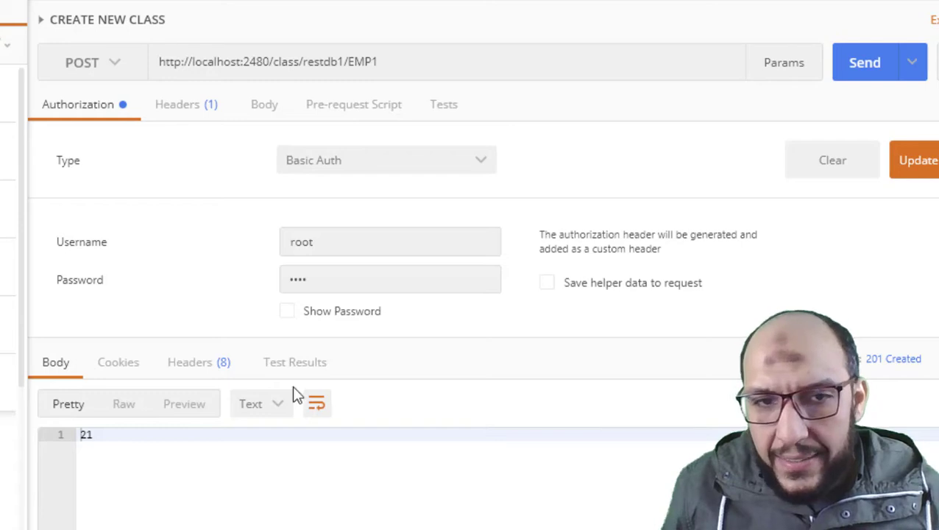
Select the returned value 21 in the 201 Created response body.
{"action": "left_click", "coordinate": [95, 437]}
{"action": "double_click", "coordinate": [100, 437]}
{"action": "left_click", "coordinate": [96, 436]}
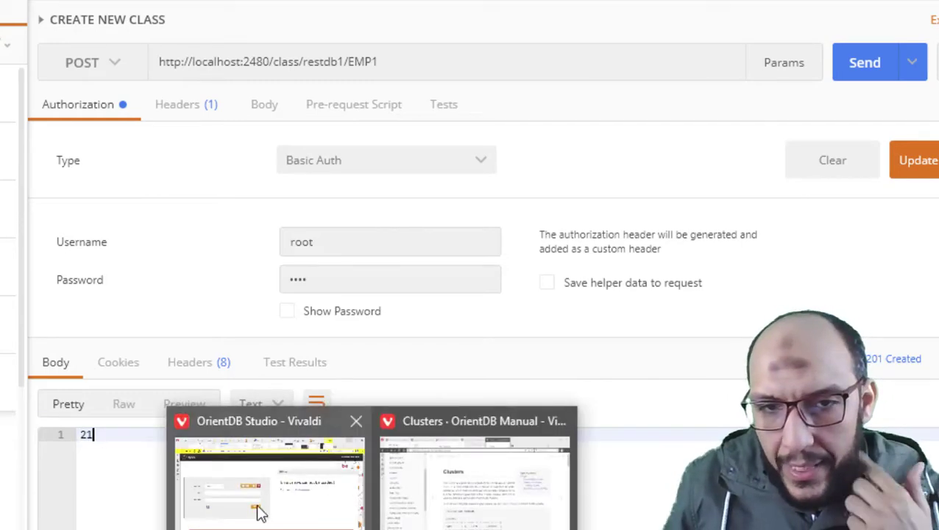
{"action": "left_click", "coordinate": [256, 509]}
Reload OrientDB Studio and log into the restdb1 database as root.
{"action": "left_click", "coordinate": [29, 191]}
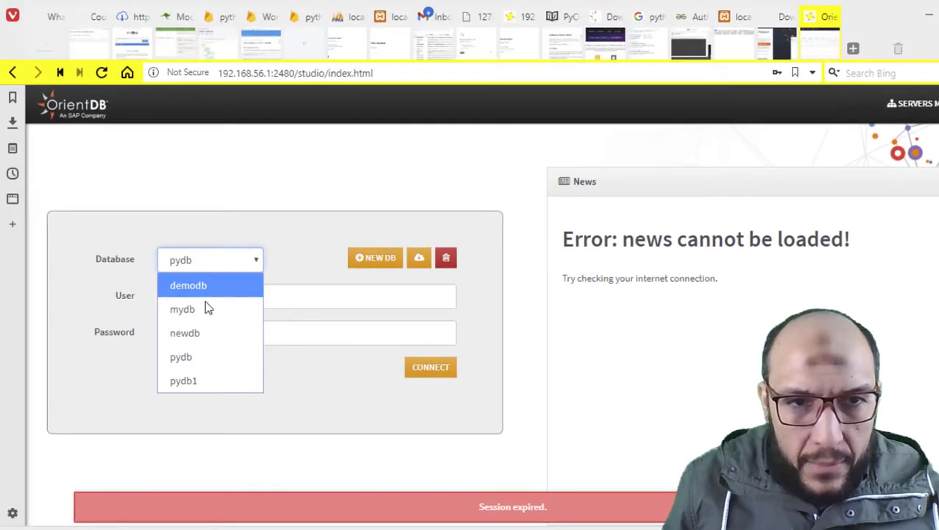
{"action": "left_click", "coordinate": [99, 71]}
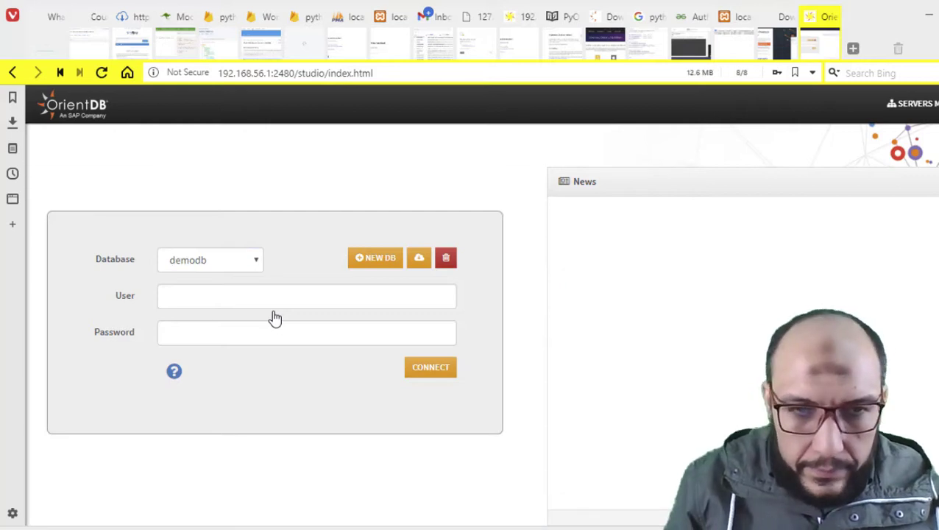
{"action": "left_click", "coordinate": [185, 269]}
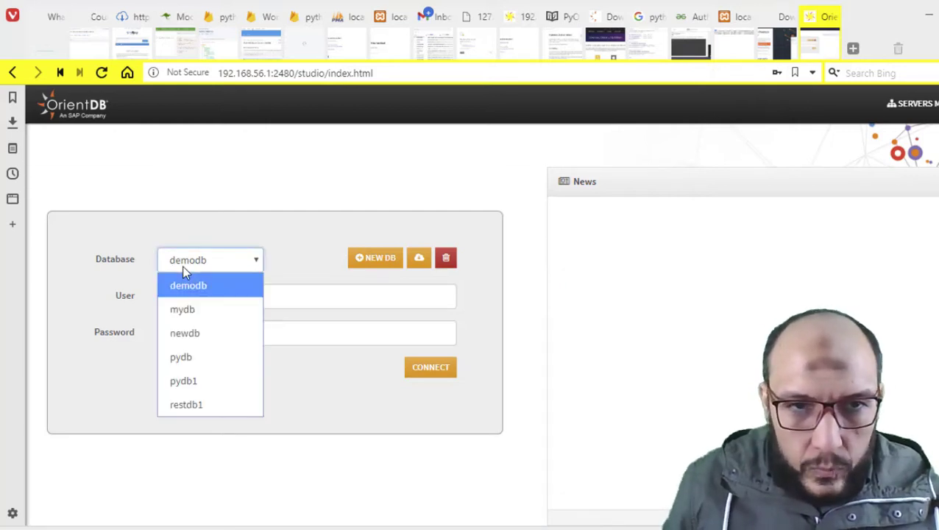
{"action": "left_click", "coordinate": [194, 401]}
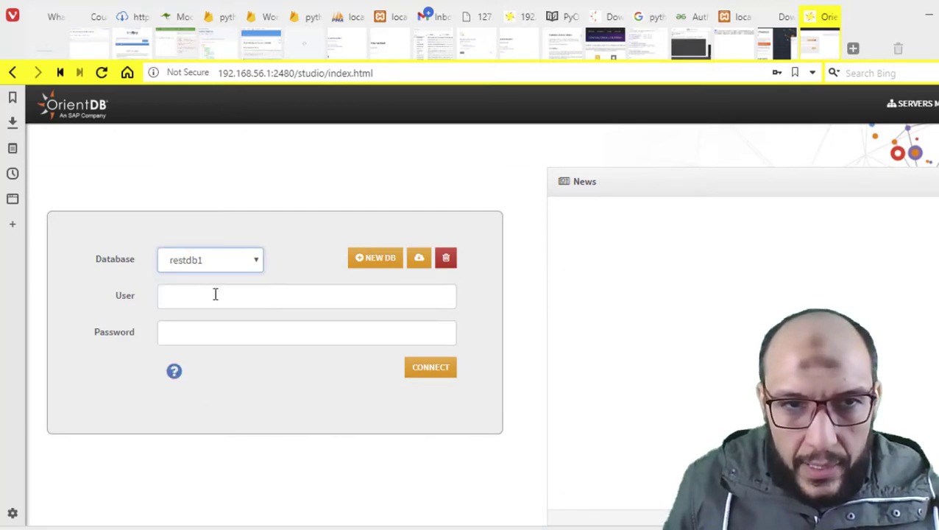
{"action": "left_click", "coordinate": [215, 294]}
{"action": "type", "text": "root"}
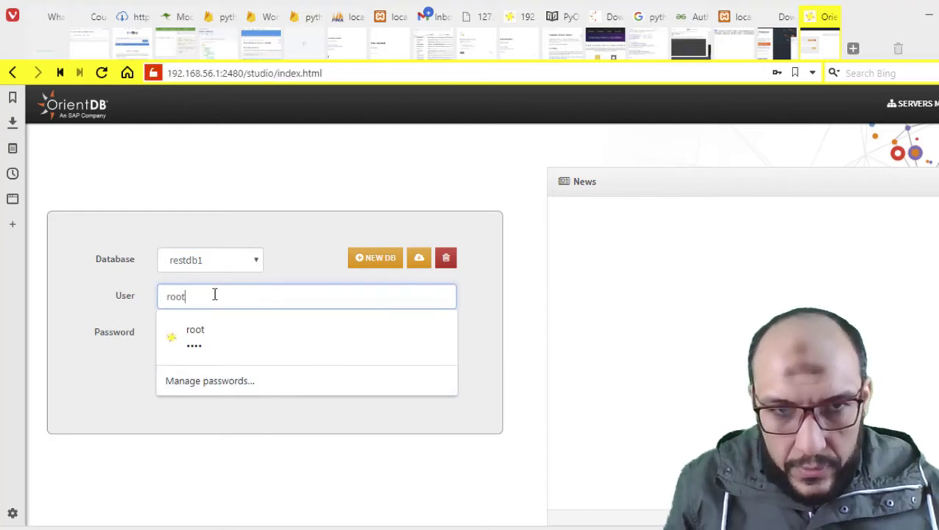
{"action": "key", "text": "Tab"}
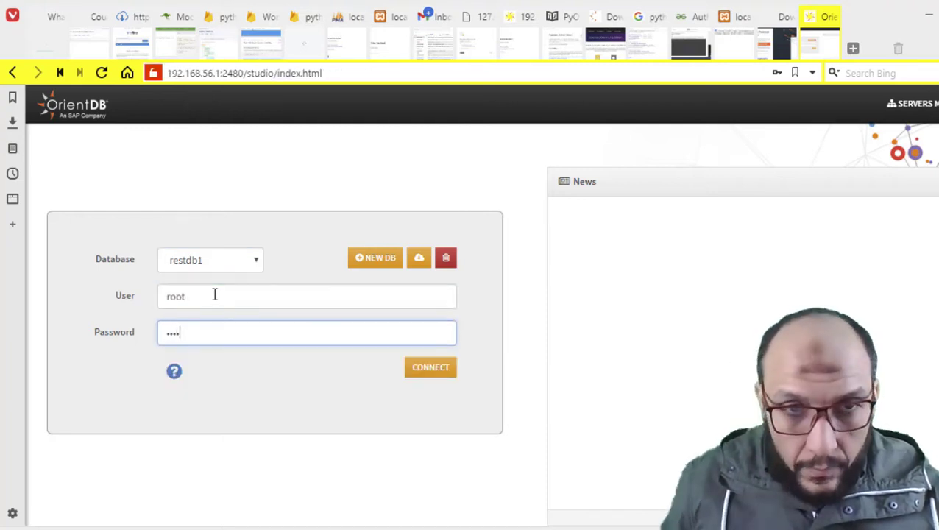
{"action": "type", "text": "root"}
{"action": "left_click", "coordinate": [439, 371]}
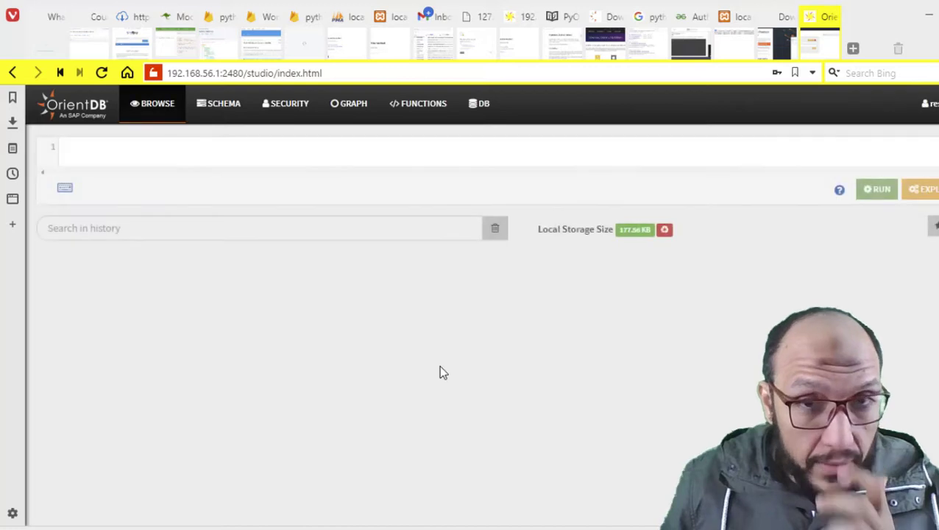
Open the schema and view the EMP1 class under Generic Classes.
{"action": "left_click", "coordinate": [224, 116]}
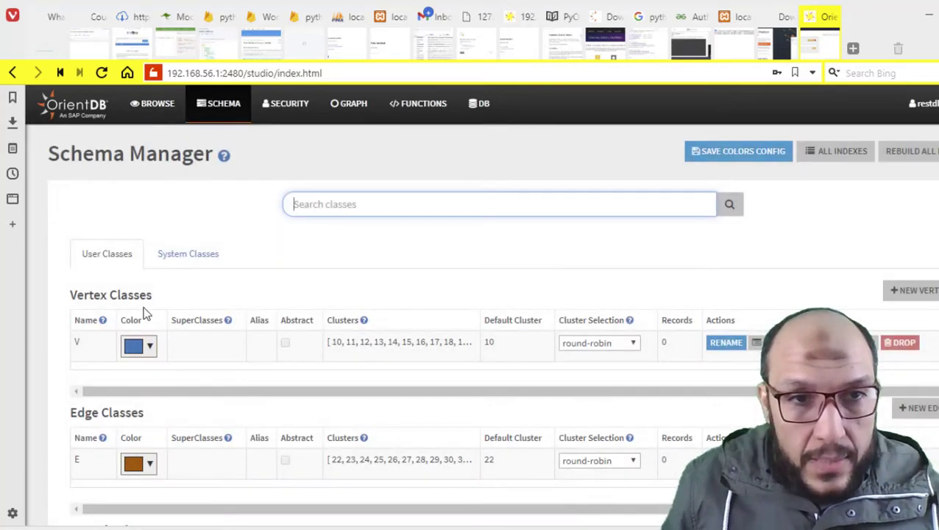
{"action": "scroll", "coordinate": [158, 323], "scroll_direction": "down", "scroll_amount": 3}
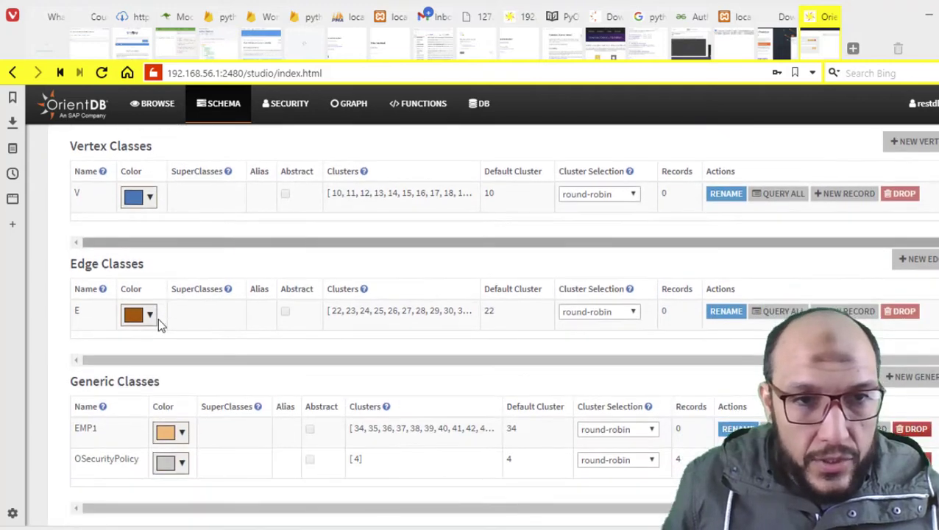
{"action": "triple_click", "coordinate": [98, 321]}
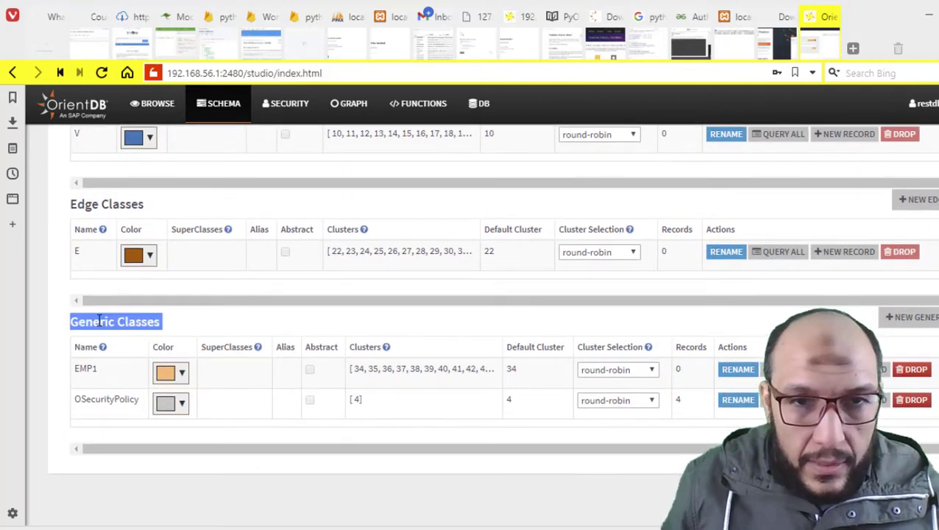
{"action": "left_click", "coordinate": [99, 380]}
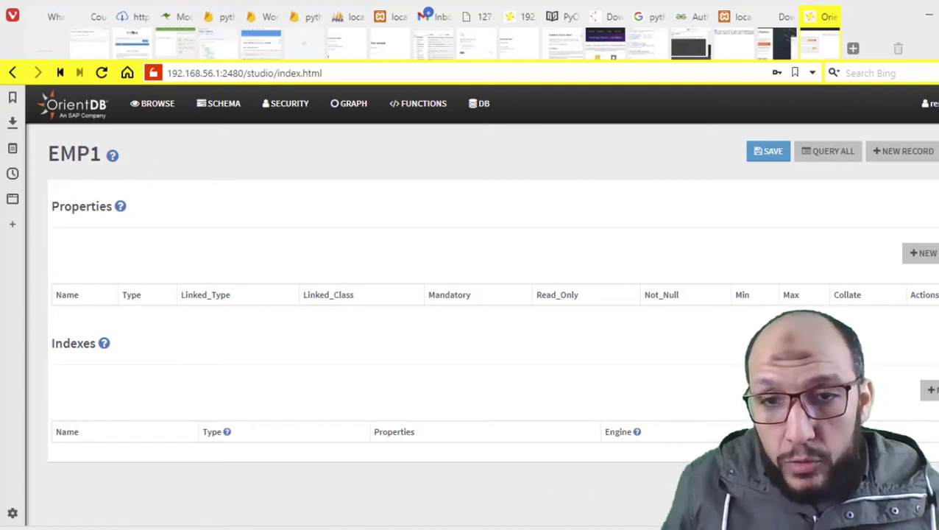
Compare with Postman's 21 response, return to the schema overview, then go back to Postman.
{"action": "key", "text": "alt+Tab"}
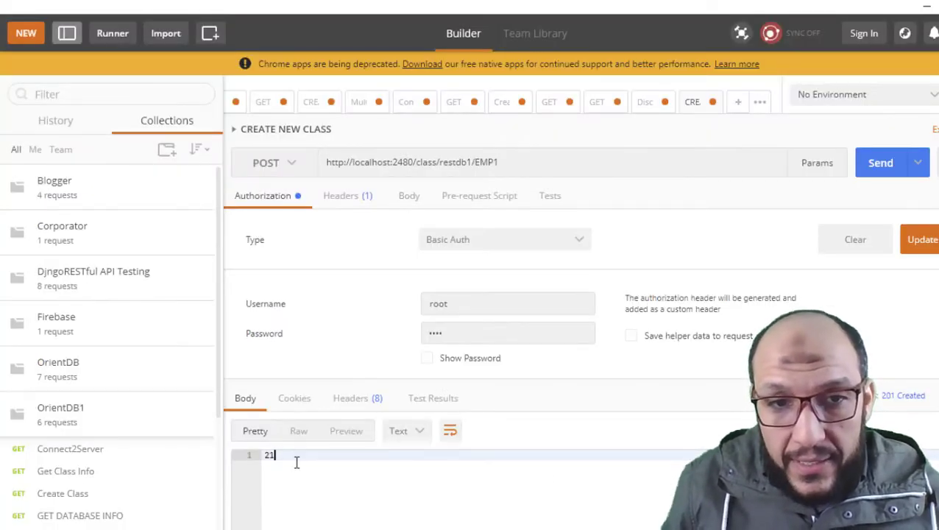
{"action": "double_click", "coordinate": [297, 461]}
{"action": "key", "text": "alt+Tab"}
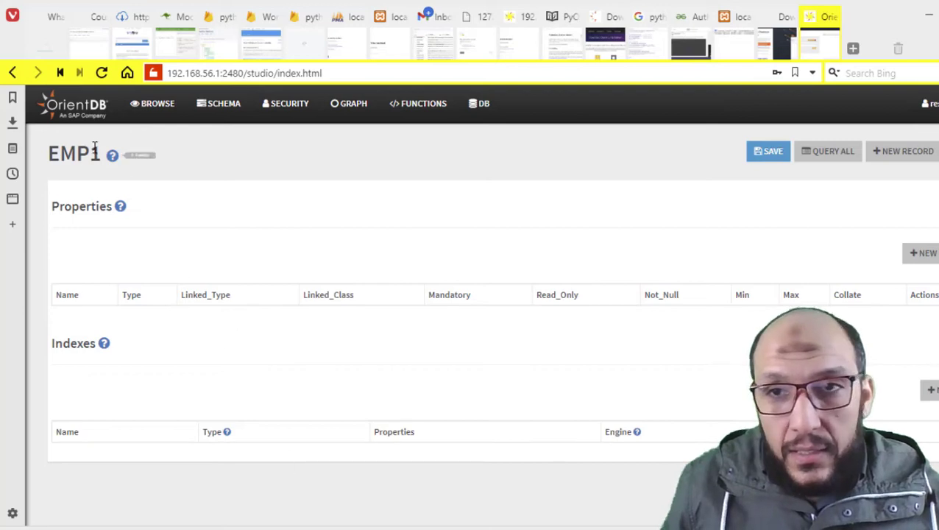
{"action": "left_click", "coordinate": [14, 73]}
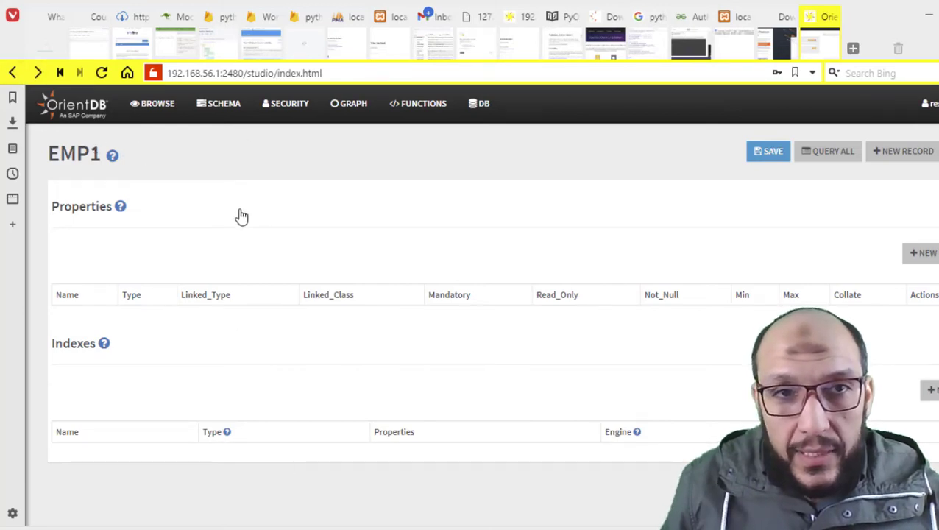
{"action": "scroll", "coordinate": [243, 328], "scroll_direction": "down", "scroll_amount": 3}
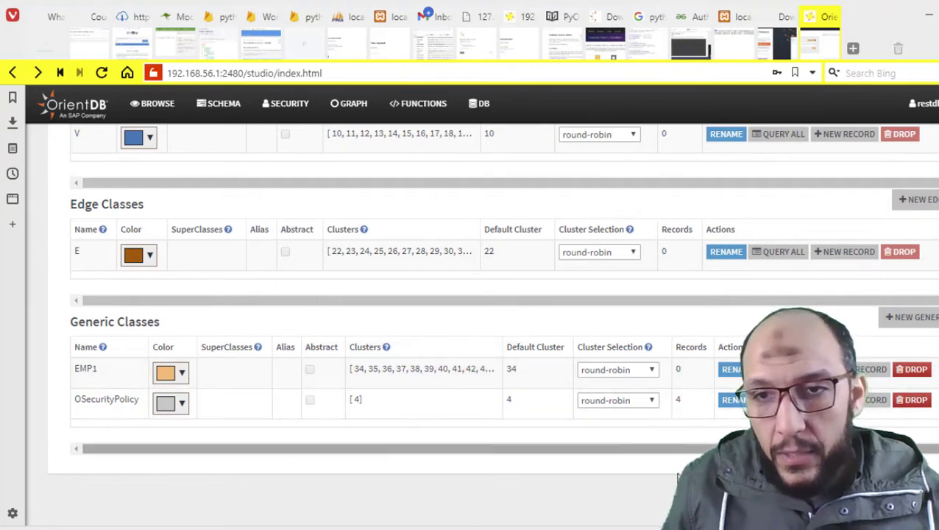
{"action": "key", "text": "alt+Tab"}
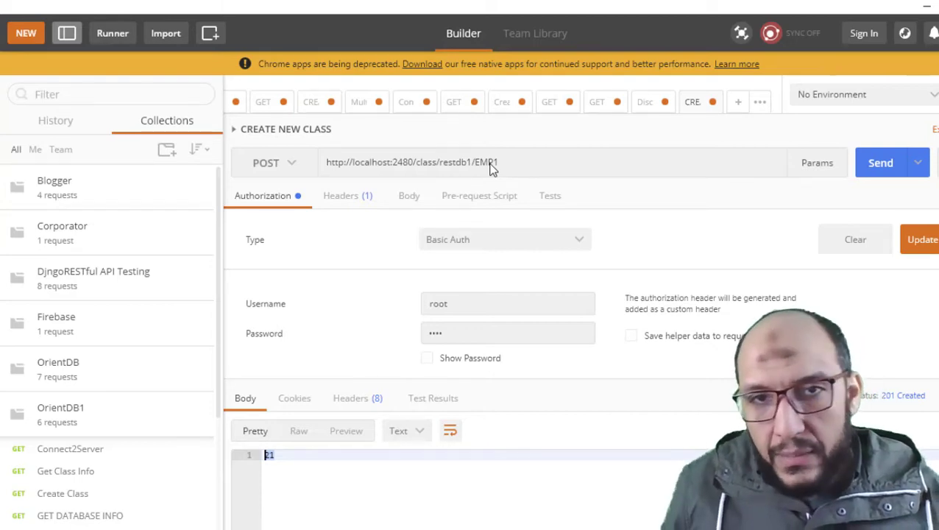
Resend the POST and get a 500 error: Class 'EMP1' already exists.
{"action": "left_click", "coordinate": [882, 166]}
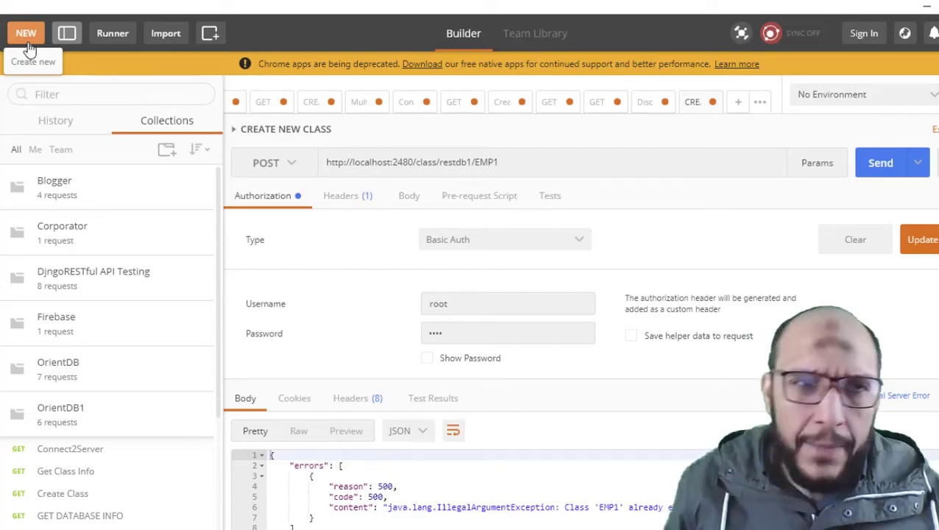
Create a request named CREATE NEW PROPERTY and save it to OrientDB, now 8 requests.
{"action": "left_click", "coordinate": [27, 45]}
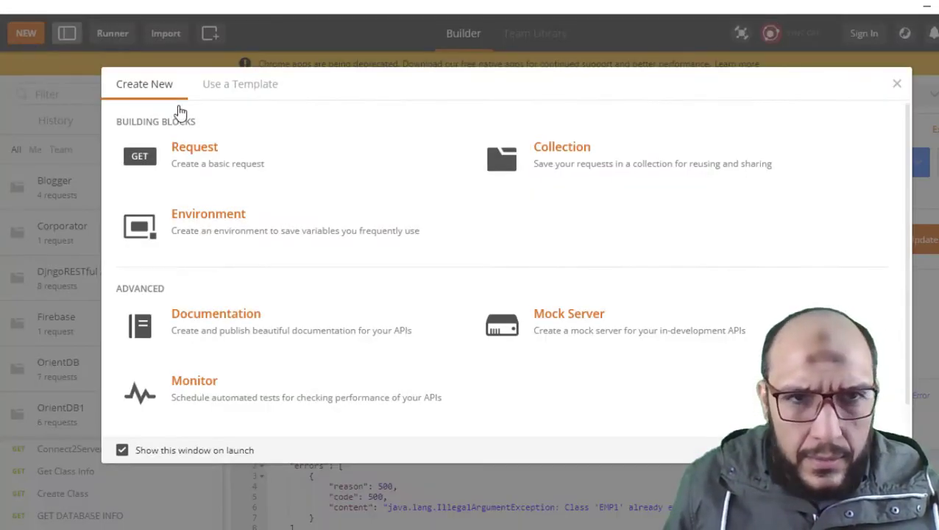
{"action": "left_click", "coordinate": [194, 149]}
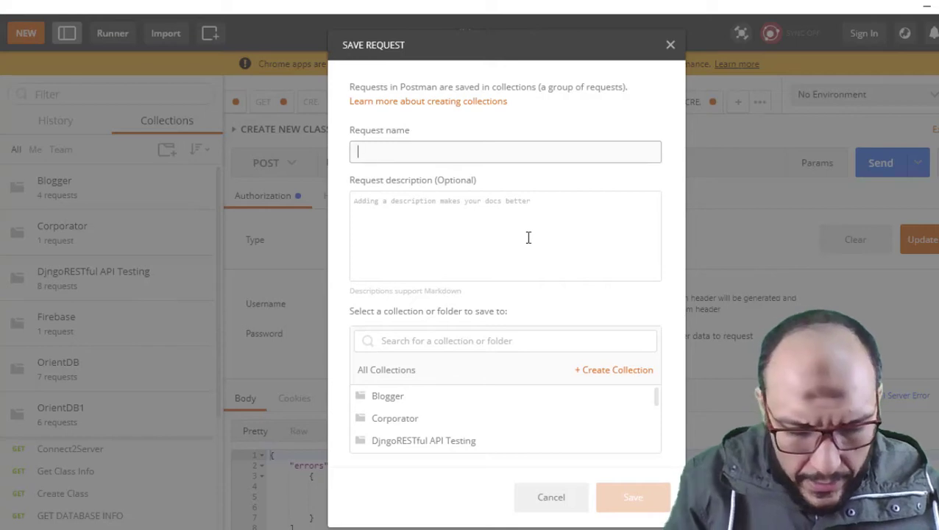
{"action": "type", "text": "CREATE NEW PRO"}
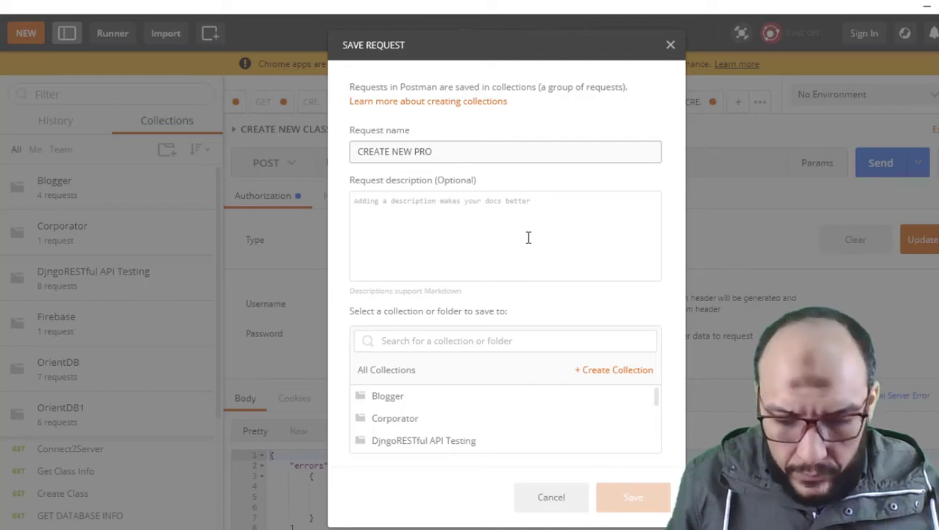
{"action": "type", "text": "PERTY"}
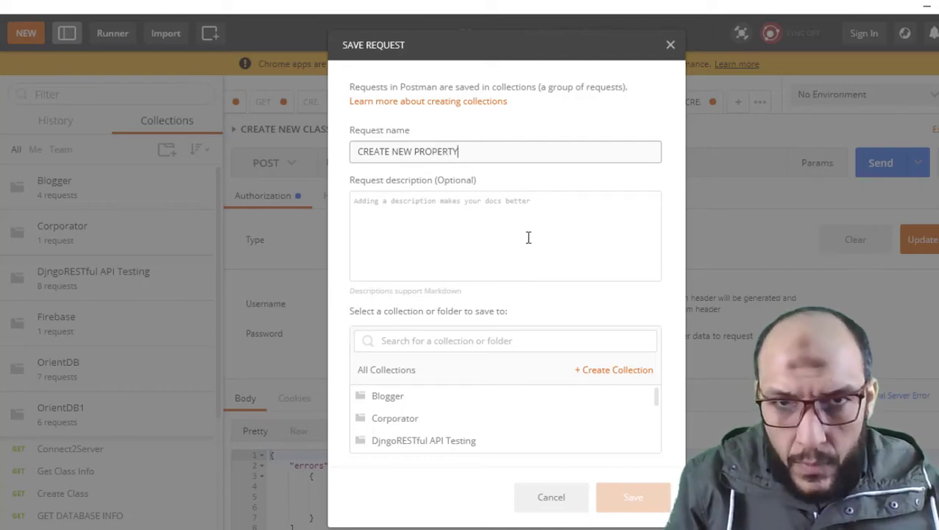
{"action": "scroll", "coordinate": [482, 408], "scroll_direction": "down", "scroll_amount": 2}
{"action": "left_click", "coordinate": [468, 415]}
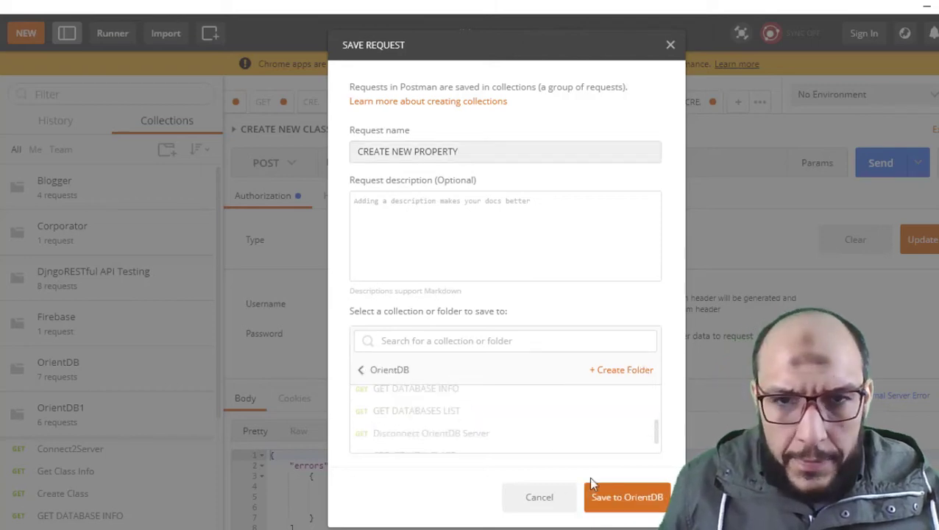
{"action": "left_click", "coordinate": [613, 502]}
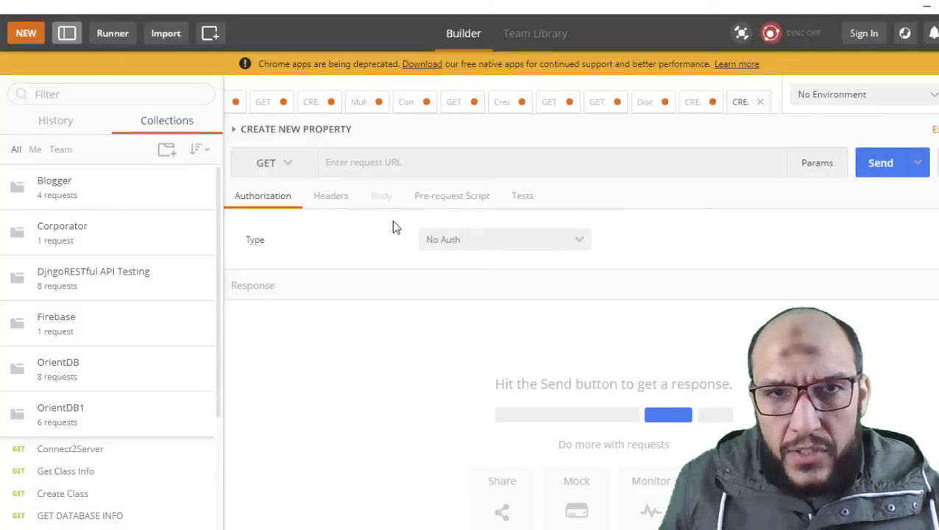
Paste the localhost:2480 base URL and make the request a Basic Auth POST.
{"action": "left_click", "coordinate": [361, 159]}
{"action": "type", "text": "http://localhost:2480/"}
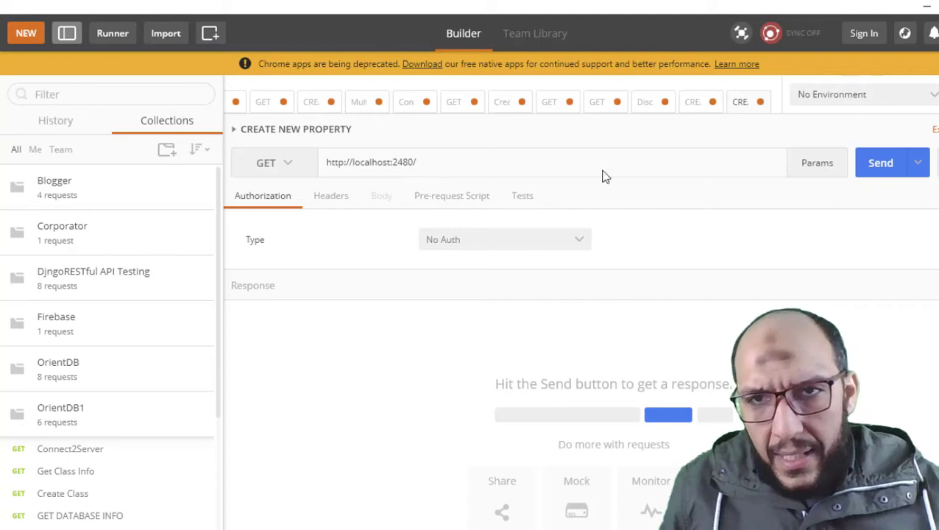
{"action": "left_click", "coordinate": [459, 238]}
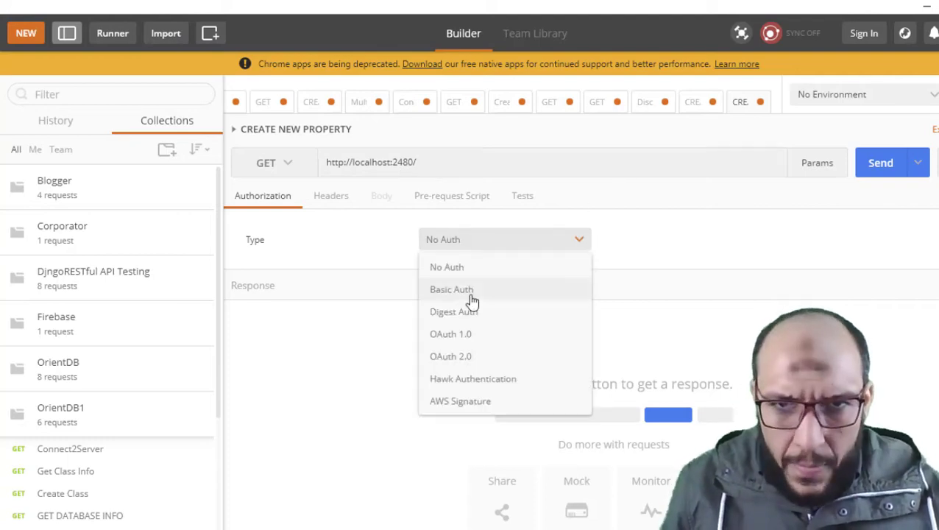
{"action": "left_click", "coordinate": [472, 300]}
{"action": "left_click", "coordinate": [293, 169]}
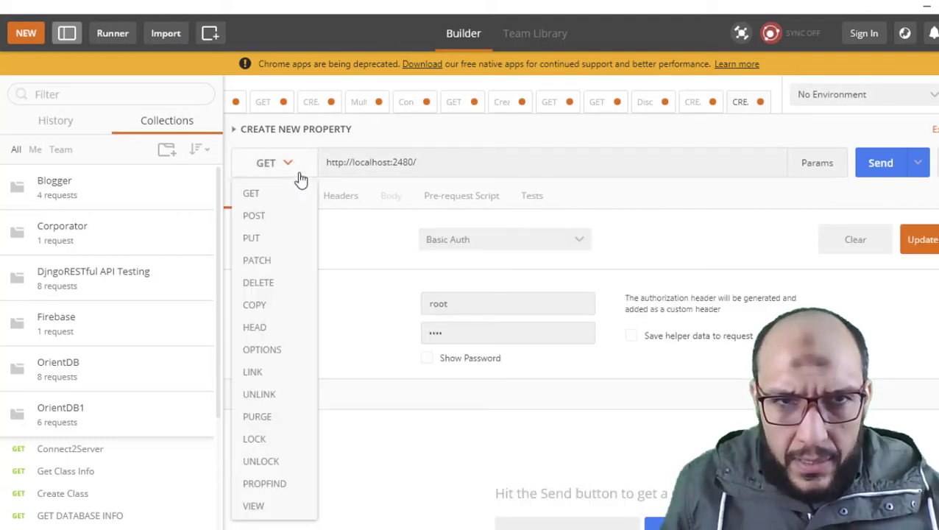
{"action": "left_click", "coordinate": [296, 221]}
Complete the URL as property/restdb1/EMP1/emp_id and send it, getting 201 Created.
{"action": "left_click", "coordinate": [432, 169]}
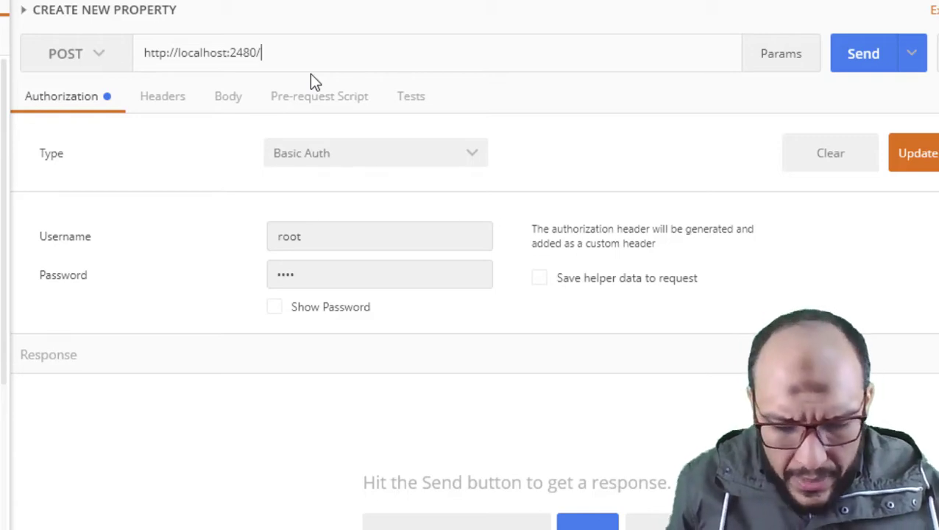
{"action": "type", "text": "PROPERTY"}
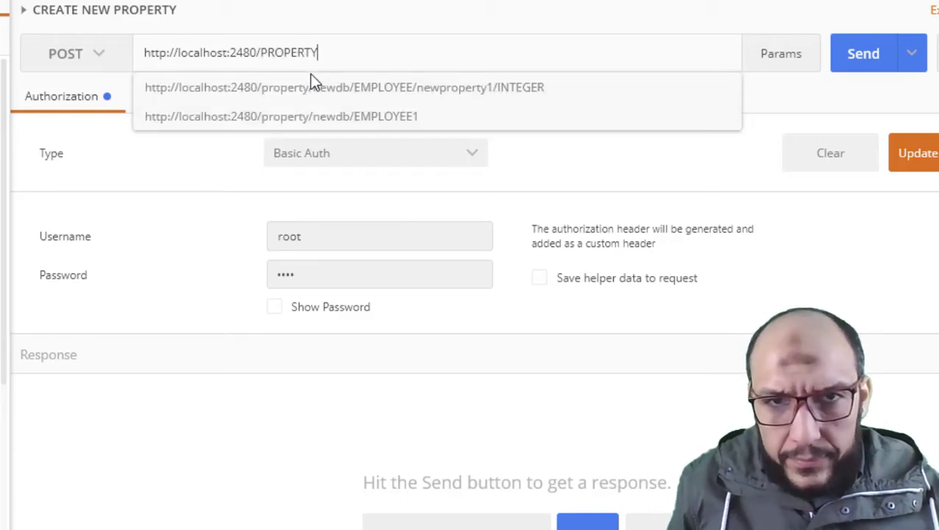
{"action": "type", "text": "E"}
{"action": "key", "text": "BackSpace"}
{"action": "key", "text": "BackSpace"}
{"action": "key", "text": "BackSpace"}
{"action": "key", "text": "BackSpace"}
{"action": "key", "text": "BackSpace"}
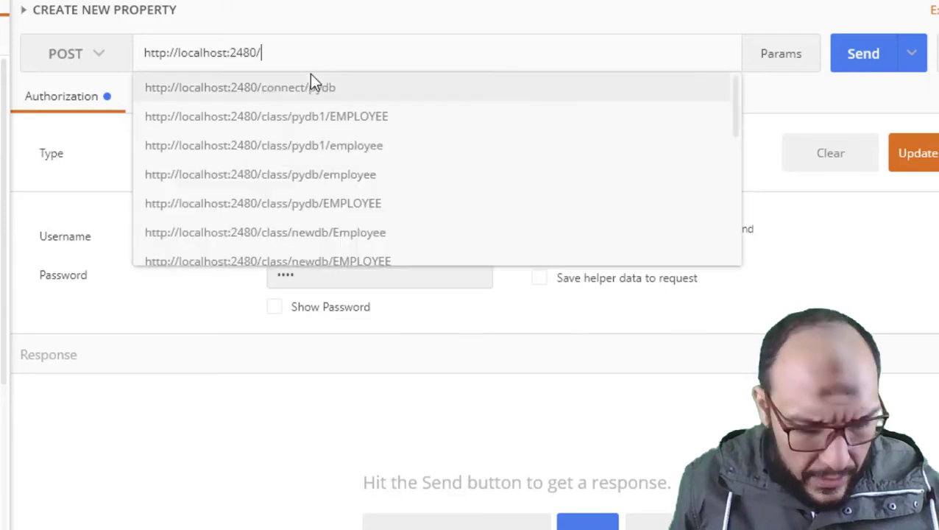
{"action": "type", "text": "property"}
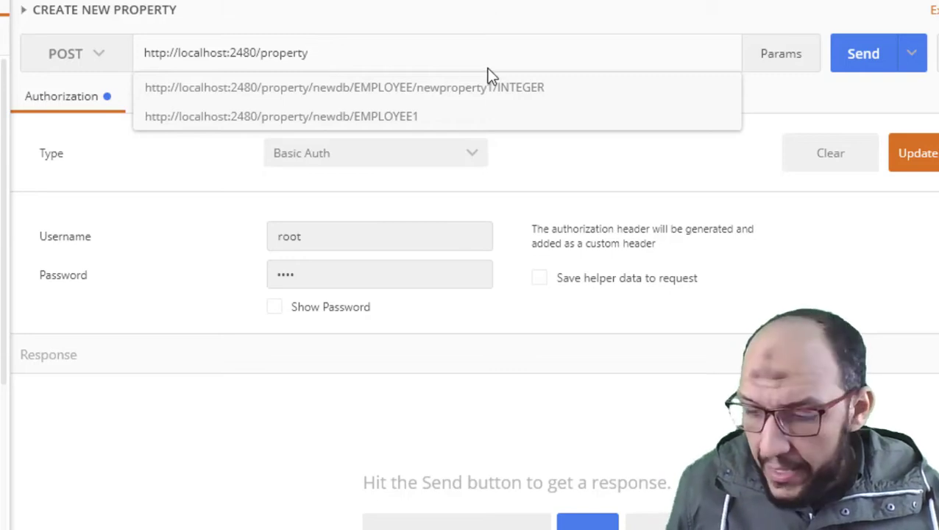
{"action": "type", "text": "/restdb1"}
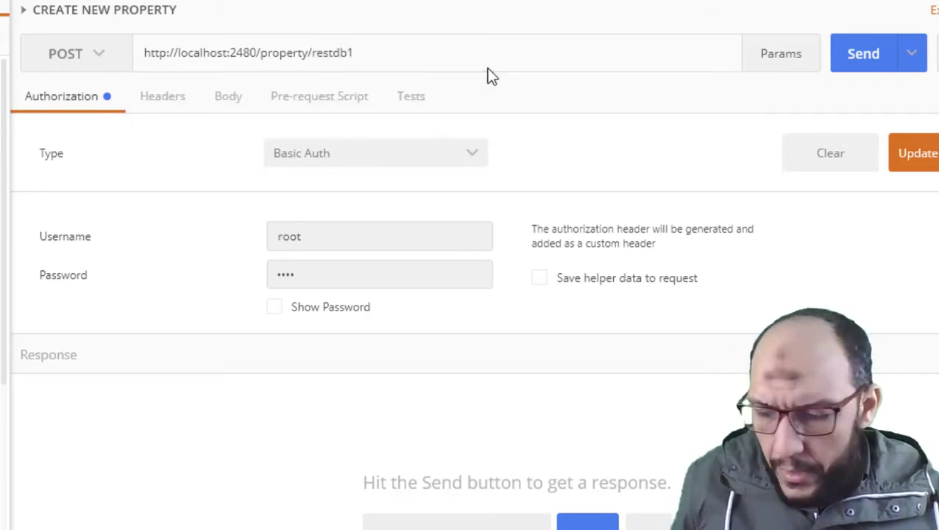
{"action": "type", "text": "/"}
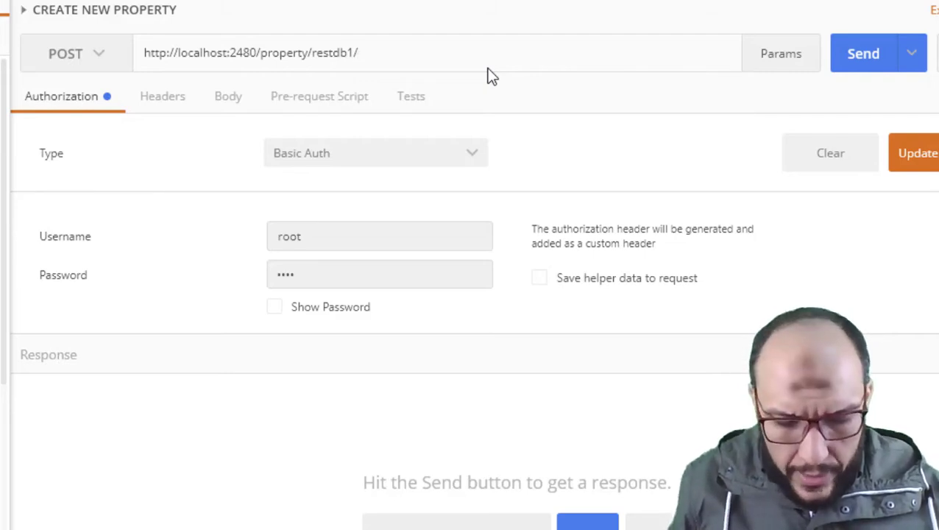
{"action": "type", "text": "EMP"}
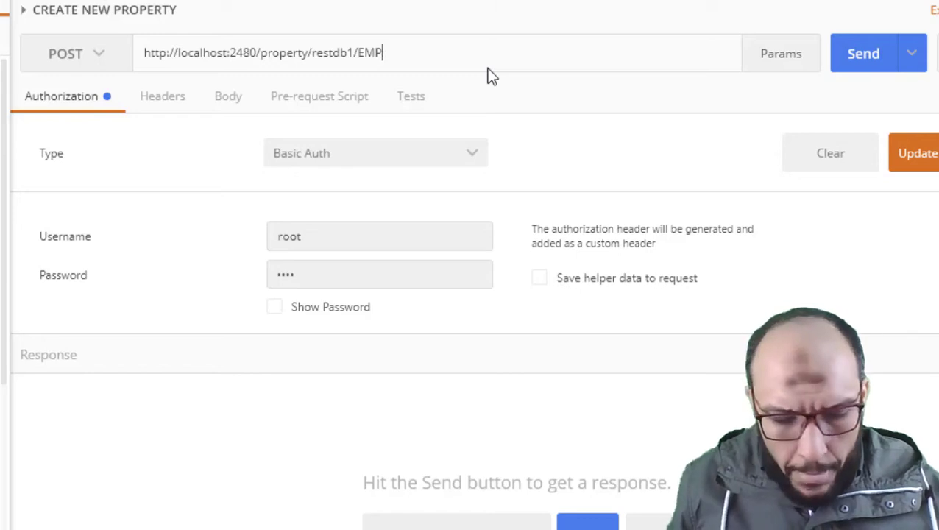
{"action": "type", "text": "1/"}
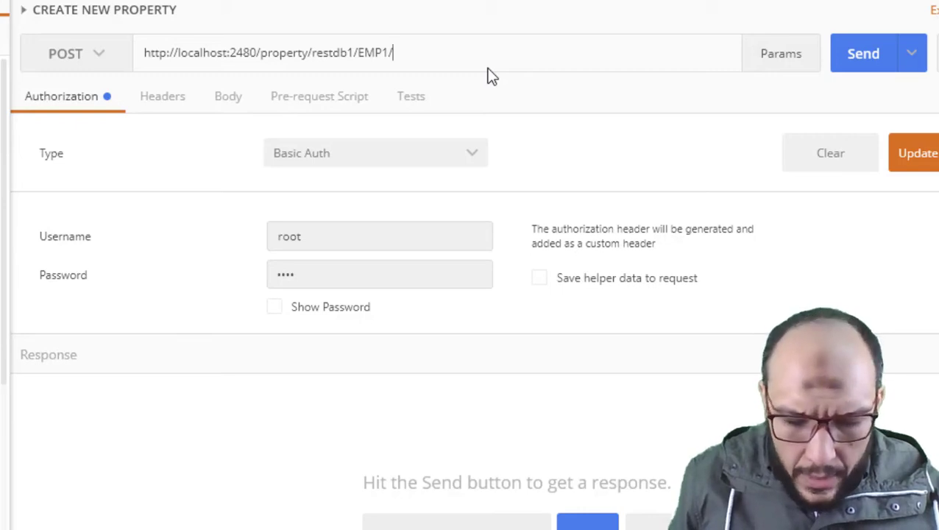
{"action": "type", "text": "emp_"}
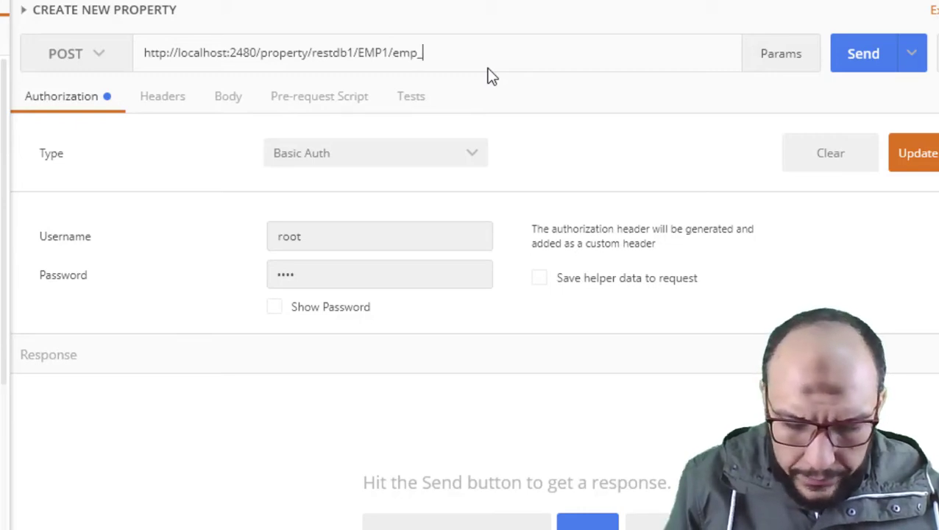
{"action": "type", "text": "id"}
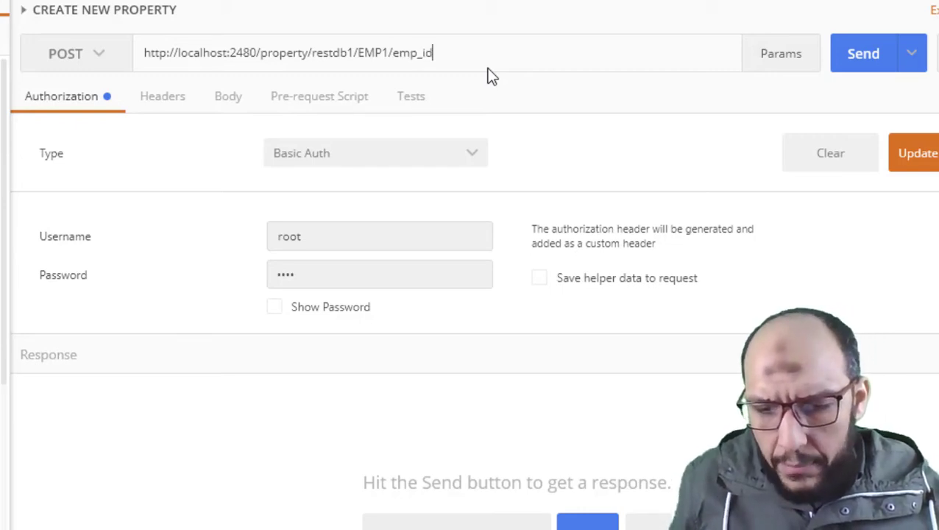
{"action": "type", "text": "/"}
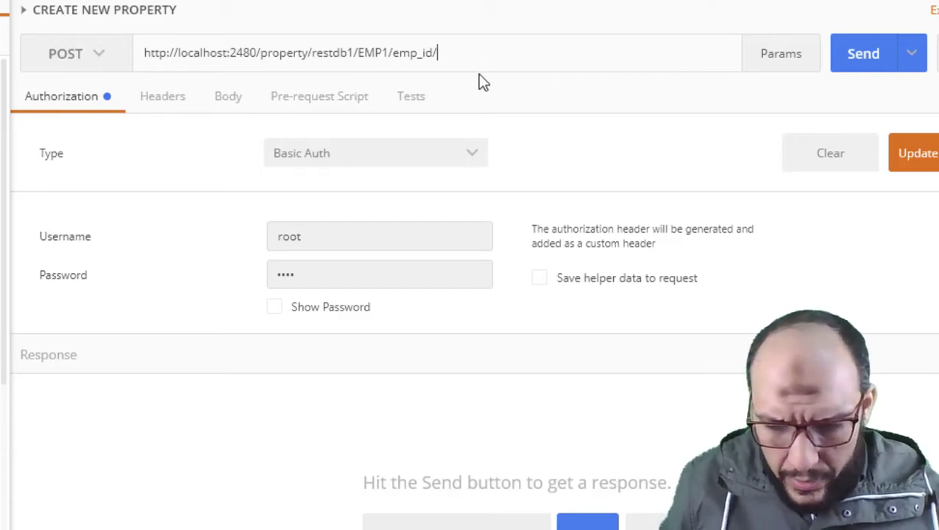
{"action": "type", "text": "STRING"}
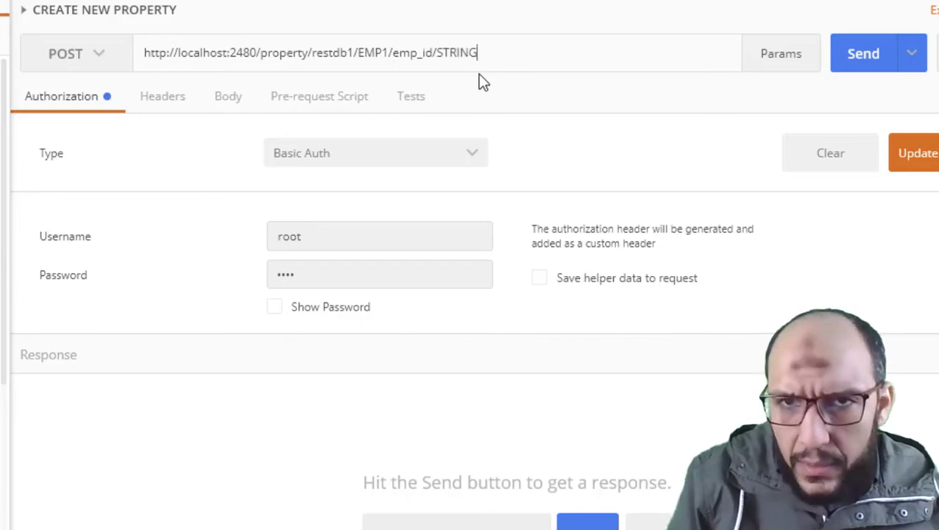
{"action": "key", "text": "BackSpace"}
{"action": "key", "text": "BackSpace"}
{"action": "key", "text": "BackSpace"}
{"action": "key", "text": "BackSpace"}
{"action": "key", "text": "BackSpace"}
{"action": "key", "text": "BackSpace"}
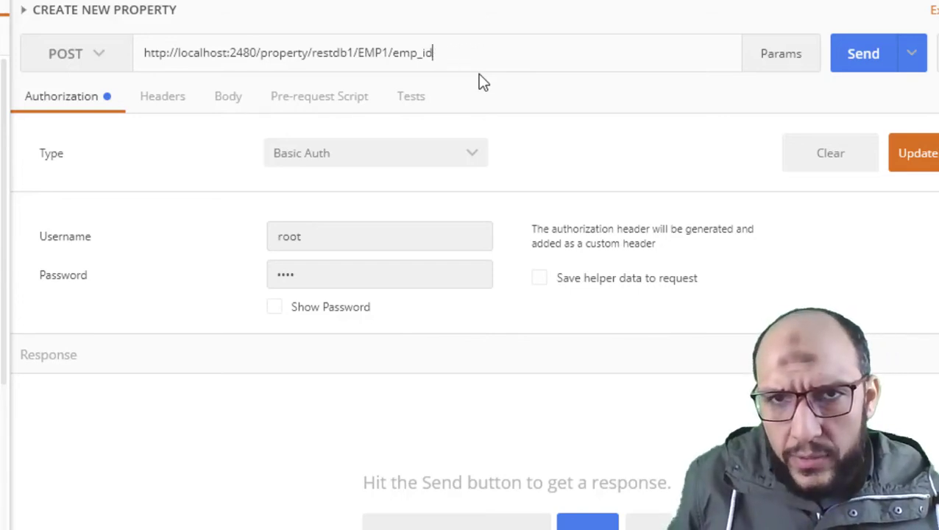
{"action": "left_click", "coordinate": [846, 67]}
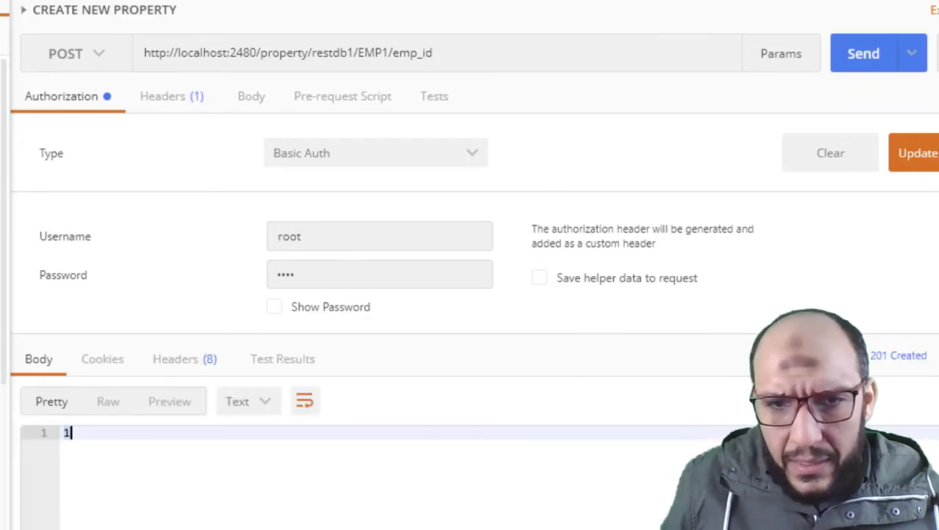
{"action": "left_click", "coordinate": [236, 503]}
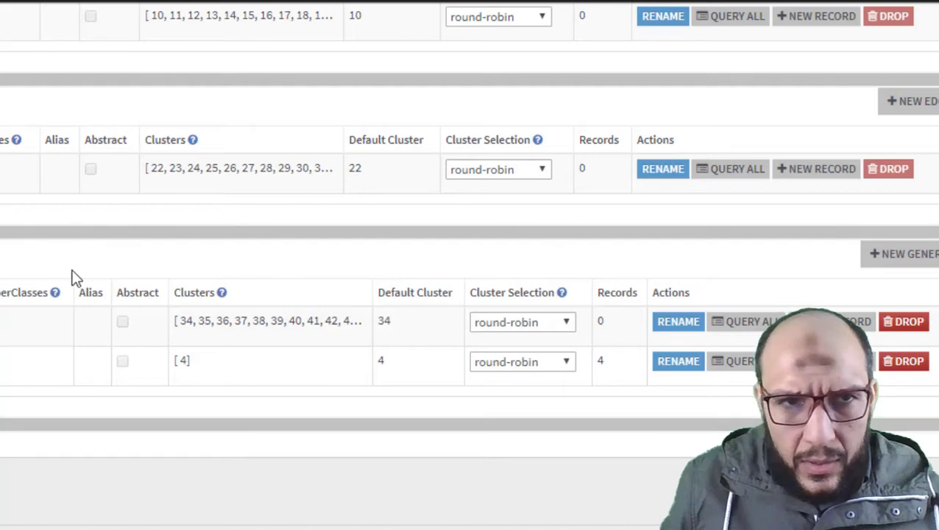
{"action": "scroll", "coordinate": [72, 277], "scroll_direction": "up", "scroll_amount": 4}
{"action": "scroll", "coordinate": [72, 277], "scroll_direction": "down", "scroll_amount": 4}
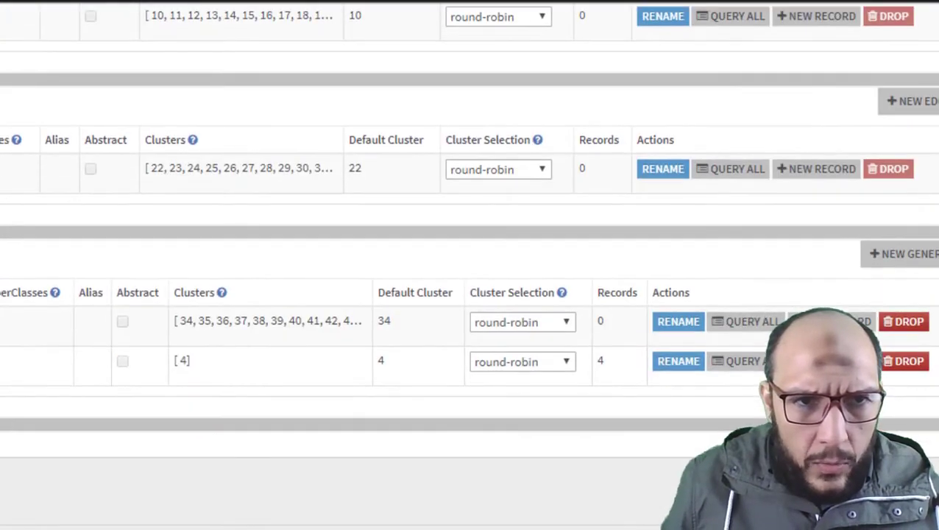
{"action": "left_click", "coordinate": [1, 360]}
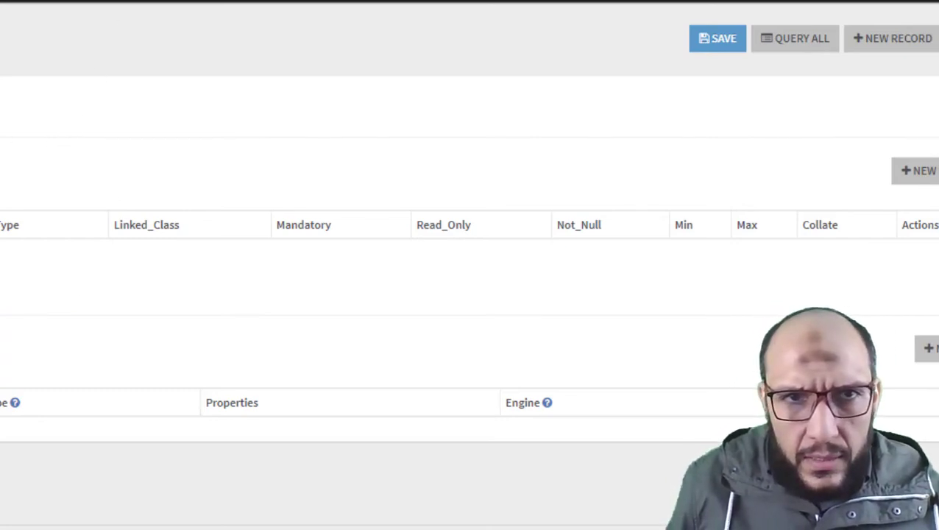
{"action": "key", "text": "alt+Tab"}
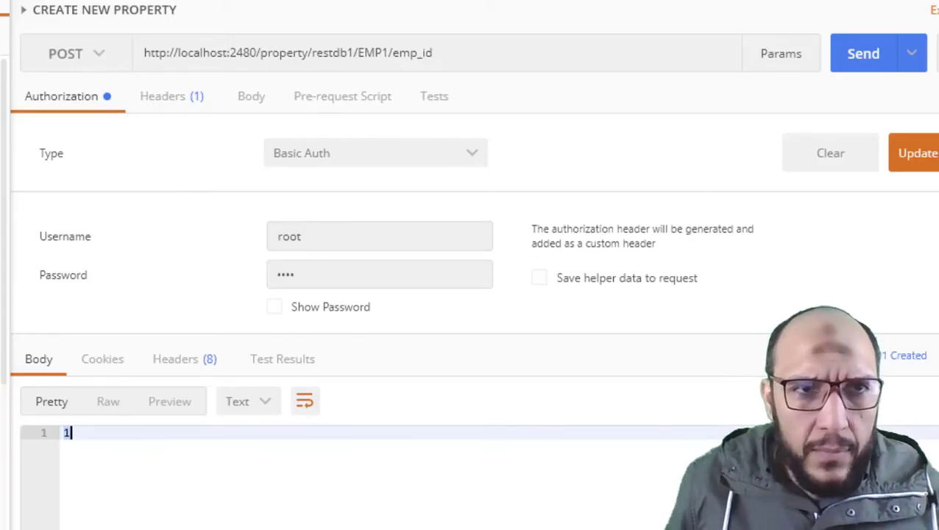
Create a request named CREATE CLASS DEFINITION(Properties) and save it to the OrientDB collection.
{"action": "key", "text": "ctrl+n"}
{"action": "left_click", "coordinate": [104, 79]}
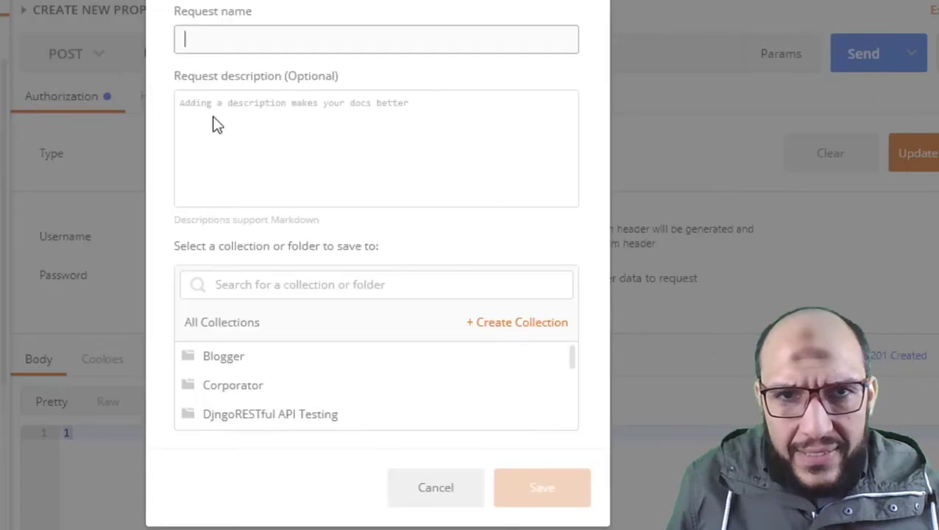
{"action": "type", "text": "CREAT"}
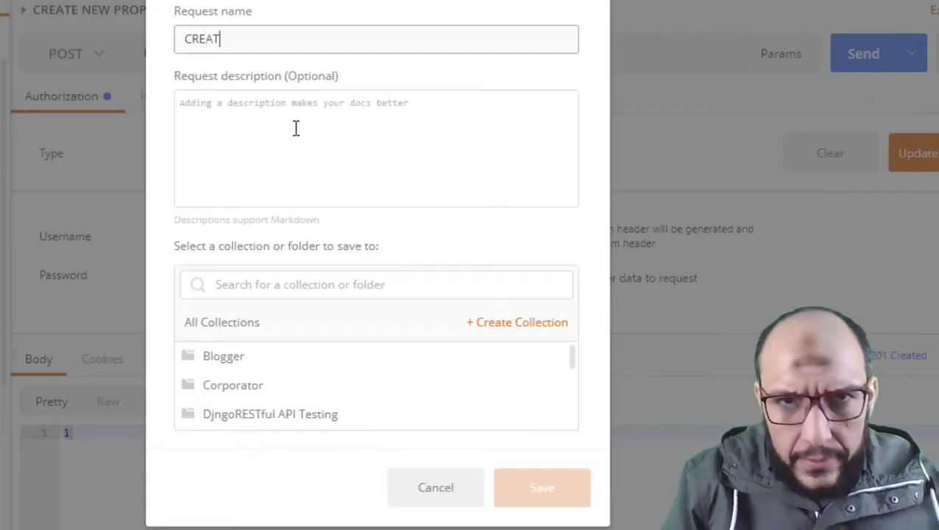
{"action": "type", "text": "E CLASS "}
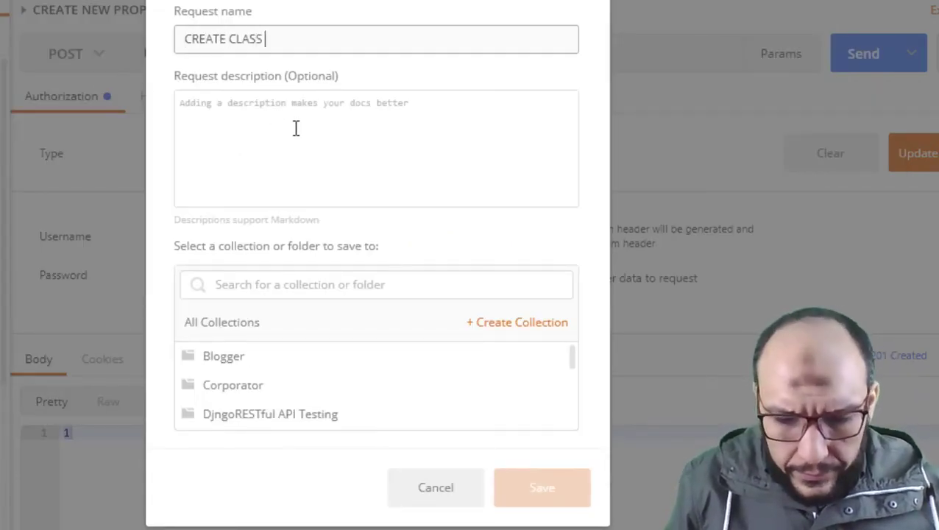
{"action": "type", "text": "DEFINI"}
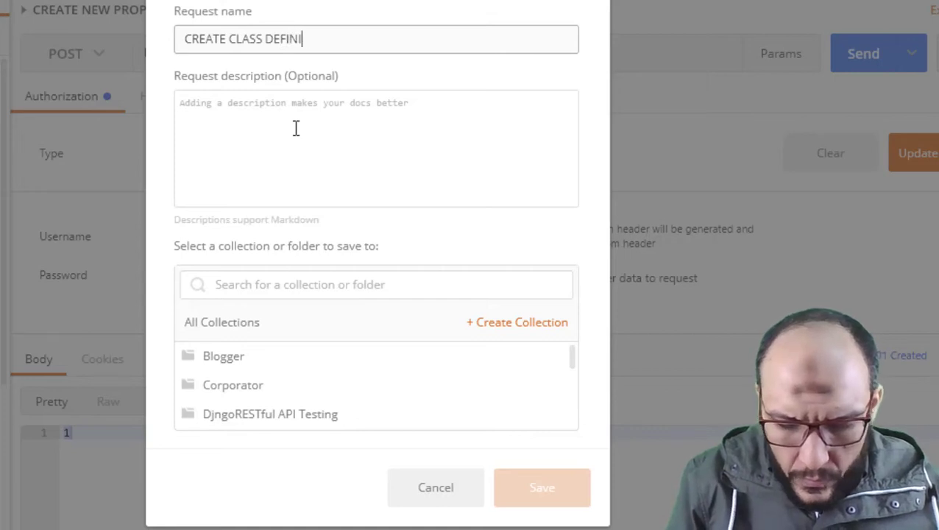
{"action": "type", "text": "TION(Pro"}
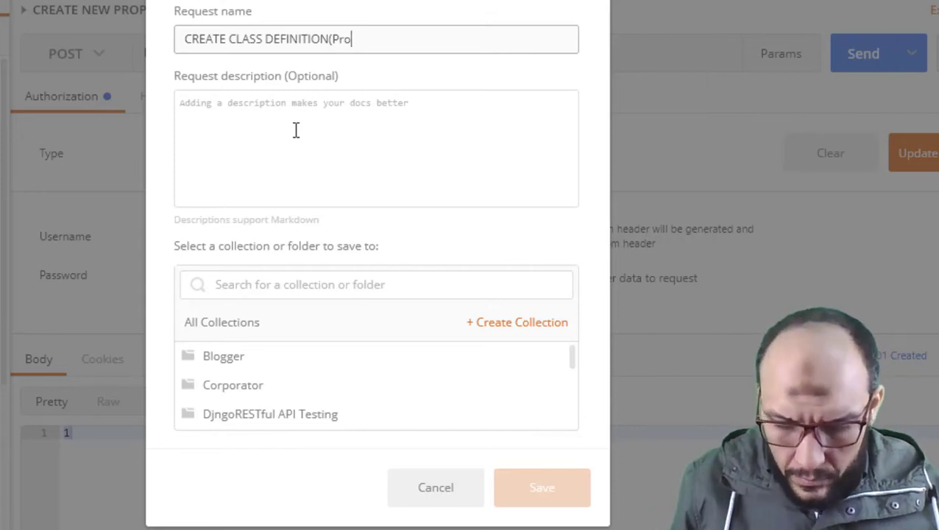
{"action": "type", "text": "perties)"}
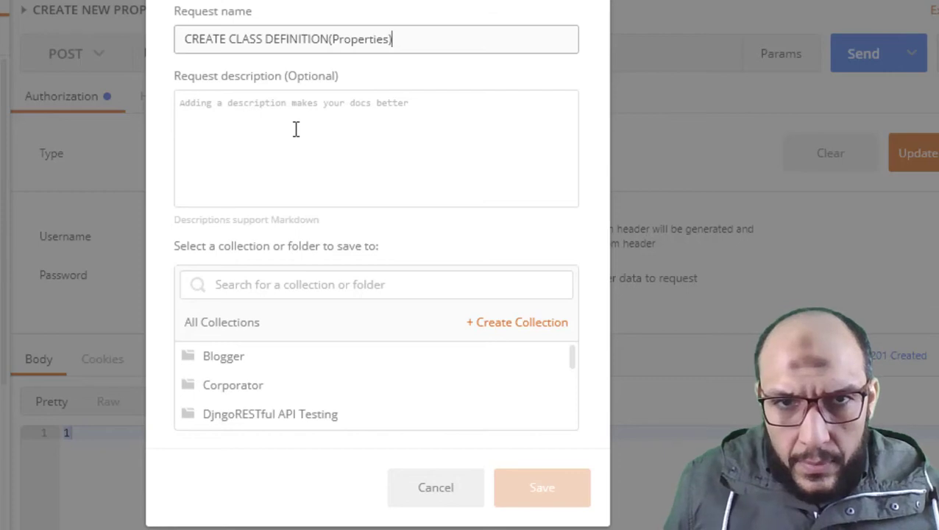
{"action": "left_click", "coordinate": [296, 129]}
{"action": "scroll", "coordinate": [347, 416], "scroll_direction": "down", "scroll_amount": 3}
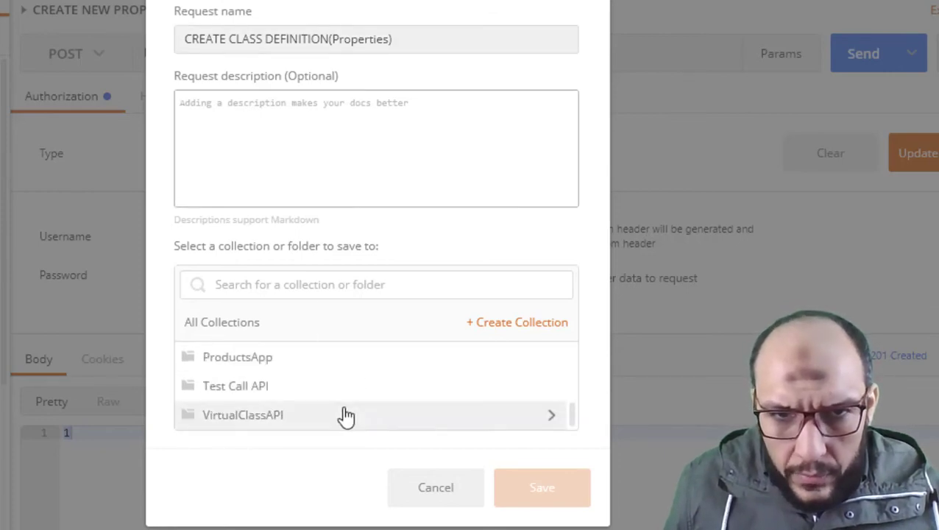
{"action": "scroll", "coordinate": [342, 415], "scroll_direction": "up", "scroll_amount": 3}
{"action": "left_click", "coordinate": [241, 401]}
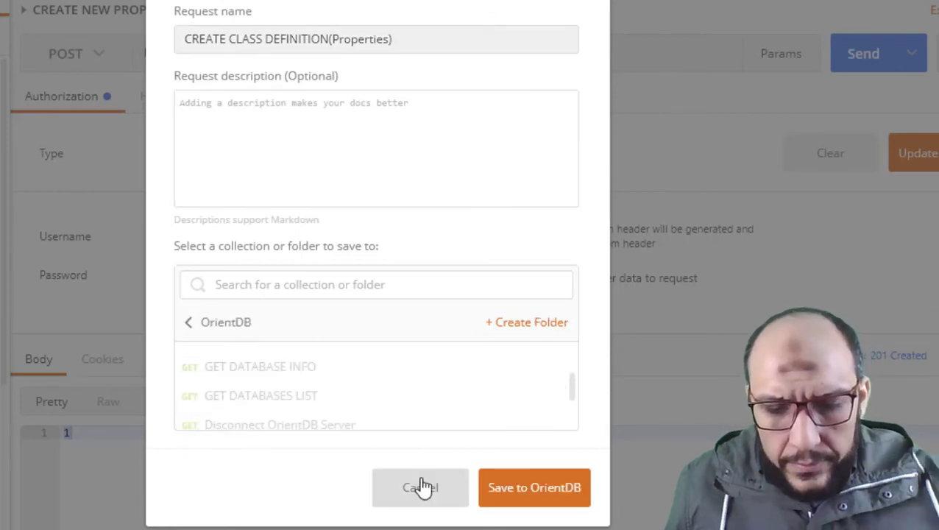
{"action": "left_click", "coordinate": [515, 490]}
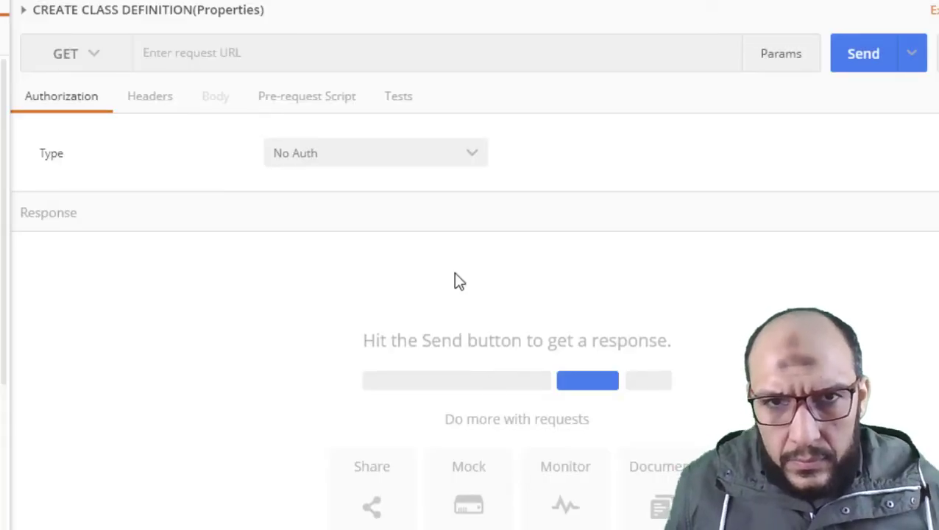
Set Basic Auth, paste the server base address and switch the method to POST.
{"action": "left_click", "coordinate": [294, 156]}
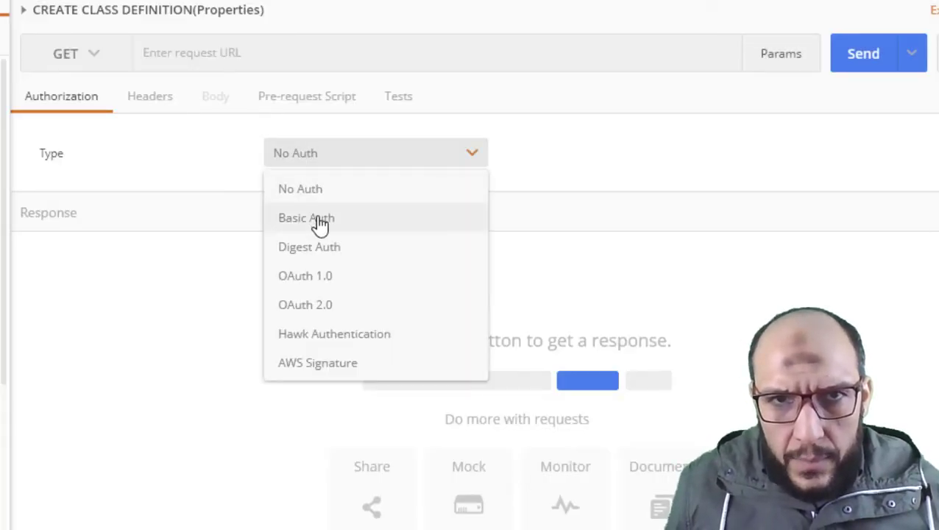
{"action": "left_click", "coordinate": [320, 220]}
{"action": "left_click", "coordinate": [182, 56]}
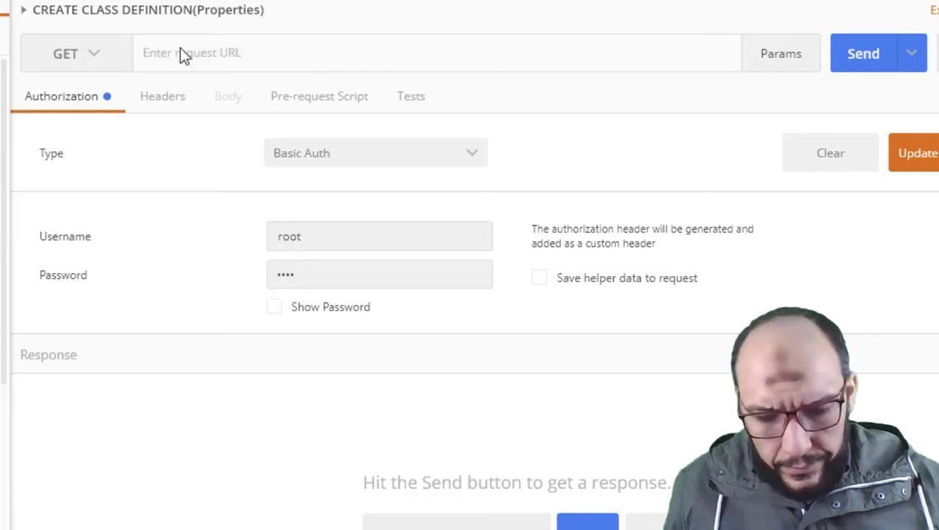
{"action": "type", "text": "http://localhost:2480/"}
{"action": "left_click", "coordinate": [104, 59]}
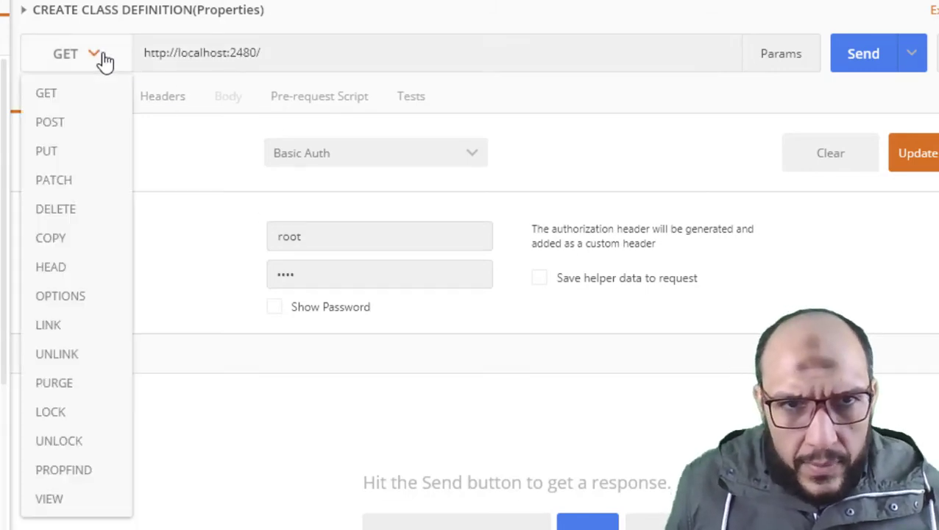
{"action": "left_click", "coordinate": [81, 124]}
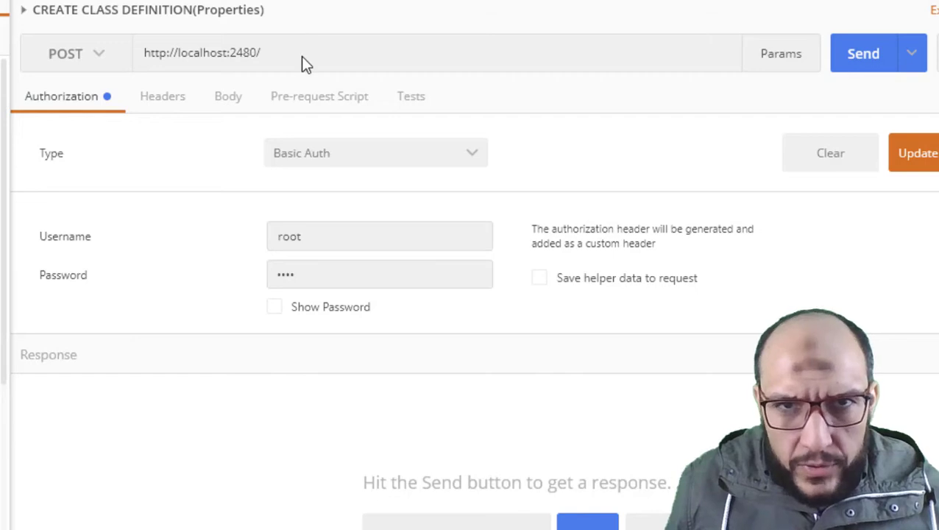
Reuse the restdb1/EMP1/emp_id URL from history and trim it to property/restdb1/EMP1/.
{"action": "left_click", "coordinate": [305, 65]}
{"action": "type", "text": "pro"}
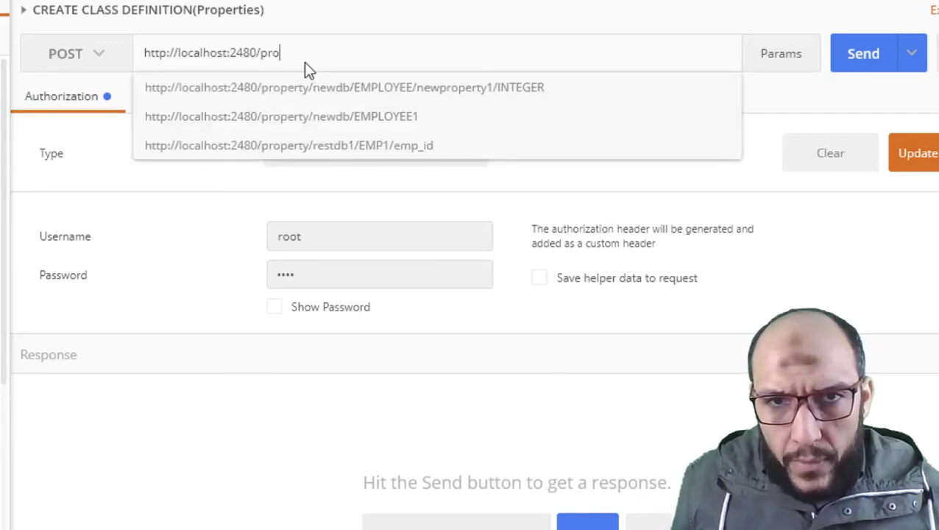
{"action": "key", "text": "Down"}
{"action": "key", "text": "Down"}
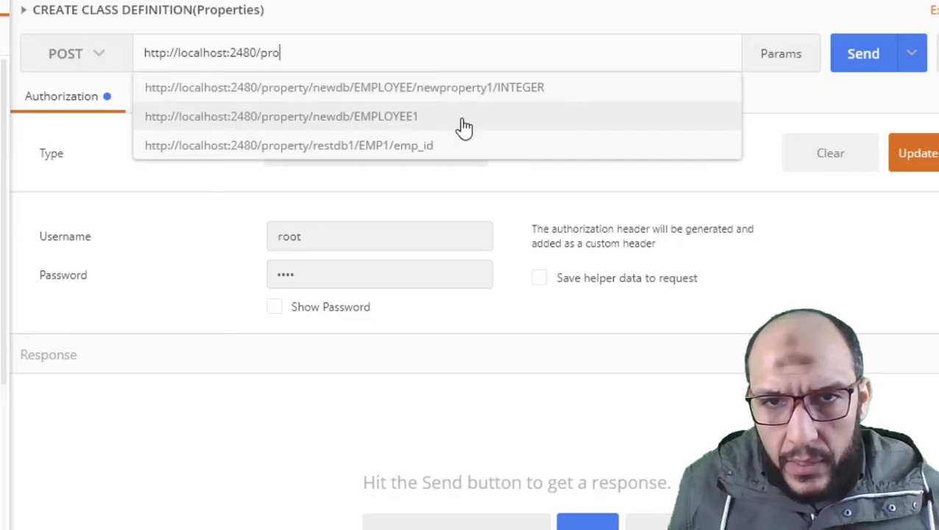
{"action": "left_click", "coordinate": [365, 150]}
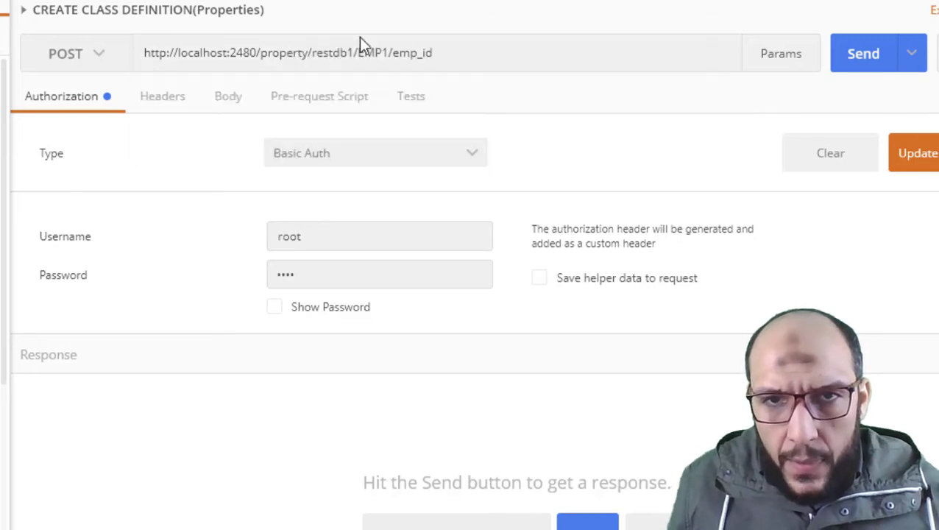
{"action": "double_click", "coordinate": [414, 54]}
{"action": "key", "text": "BackSpace"}
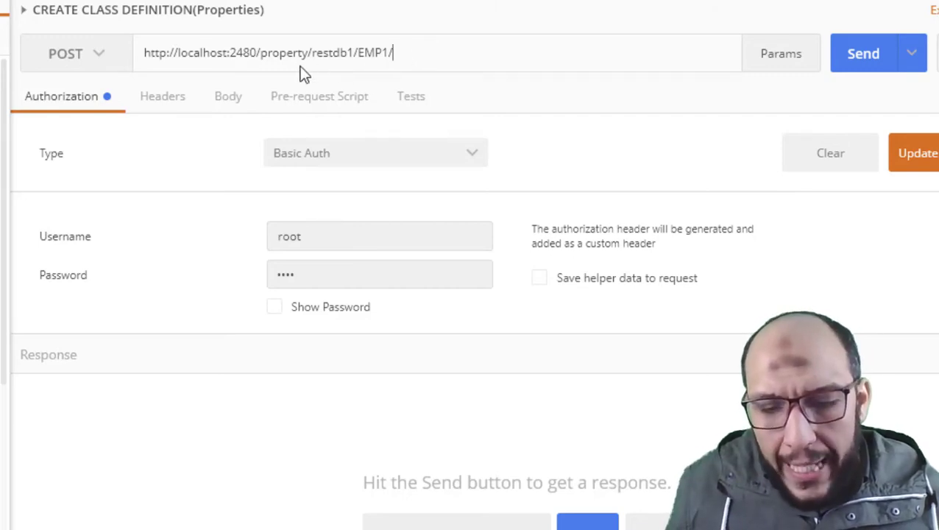
Set the request body to raw with the JSON (application/json) format.
{"action": "left_click", "coordinate": [227, 107]}
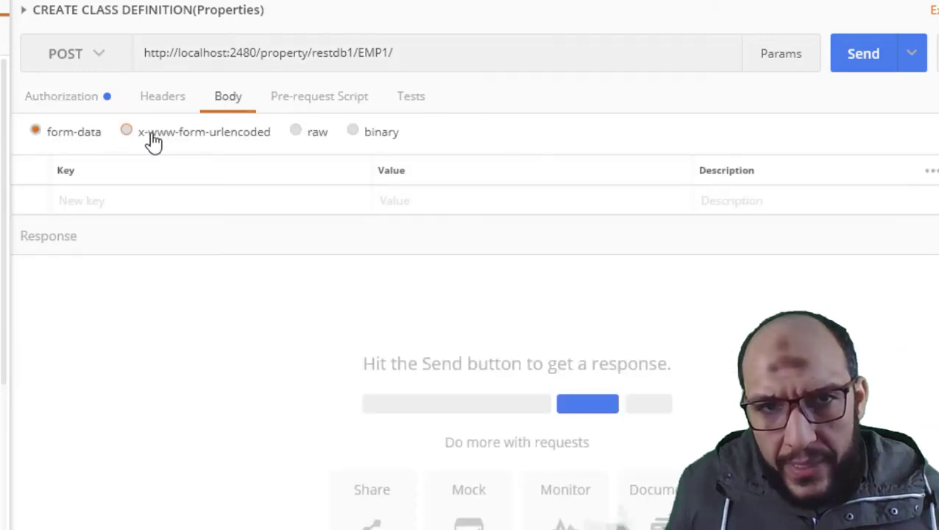
{"action": "left_click", "coordinate": [193, 139]}
{"action": "left_click", "coordinate": [309, 138]}
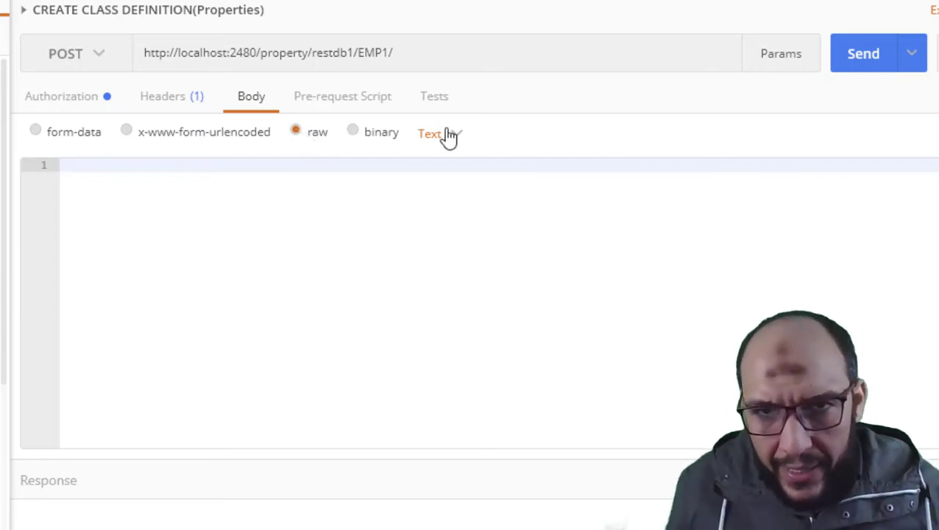
{"action": "left_click", "coordinate": [447, 136]}
{"action": "left_click", "coordinate": [453, 222]}
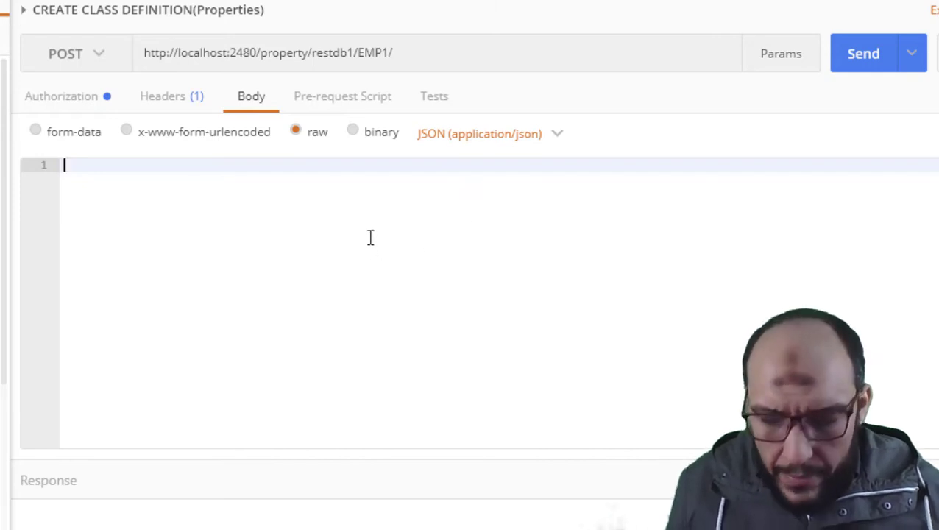
Type the JSON body {"ename":{"propertyType":"STRING"}, with a new line ready for the next property.
{"action": "type", "text": "{"}
{"action": "key", "text": "Return"}
{"action": "key", "text": "Return"}
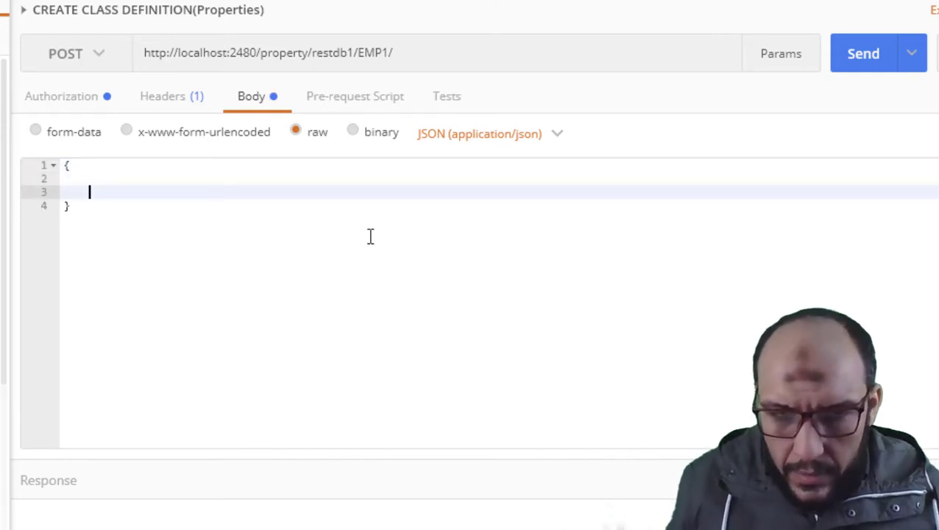
{"action": "key", "text": "Up"}
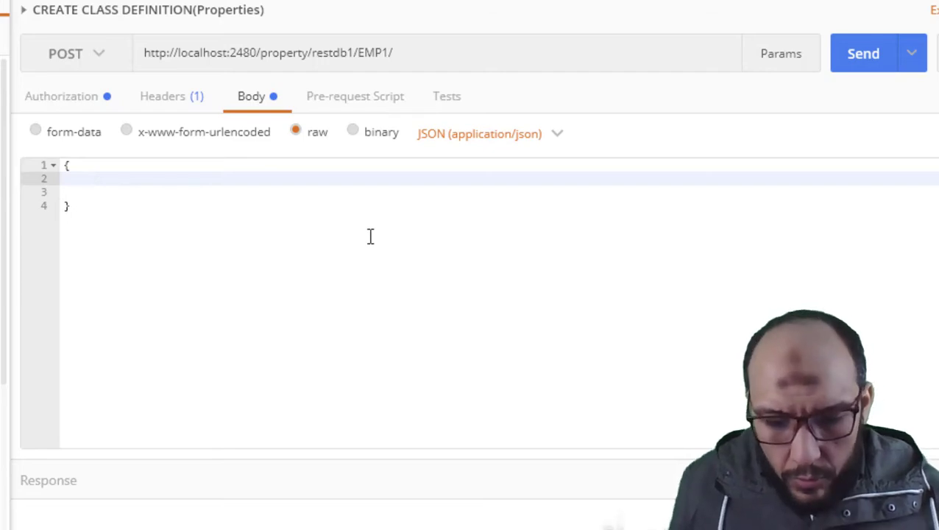
{"action": "type", "text": "\""}
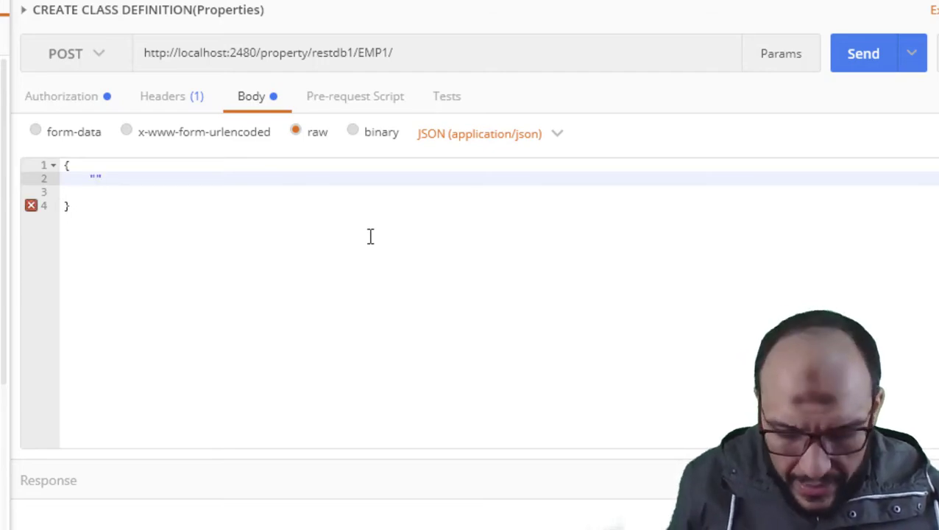
{"action": "type", "text": "name"}
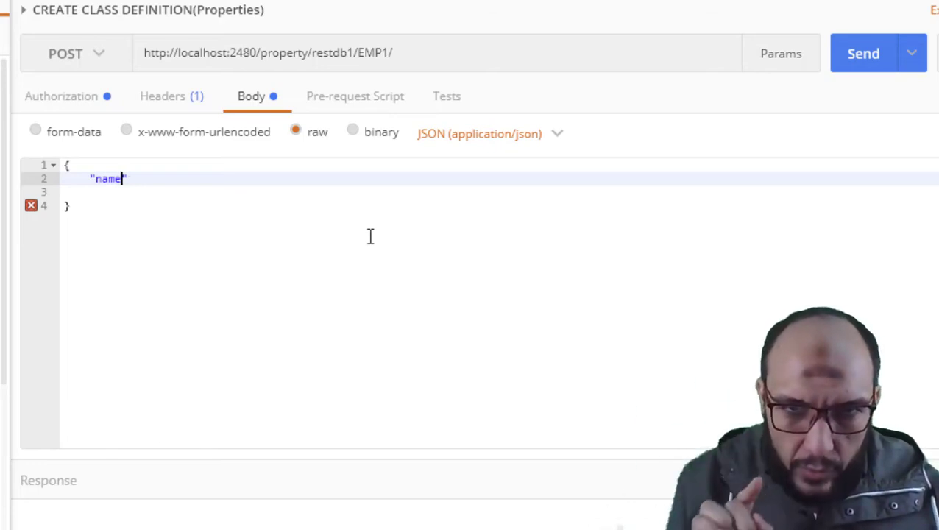
{"action": "key", "text": "BackSpace"}
{"action": "key", "text": "BackSpace"}
{"action": "key", "text": "BackSpace"}
{"action": "key", "text": "BackSpace"}
{"action": "key", "text": "BackSpace"}
{"action": "type", "text": "\""}
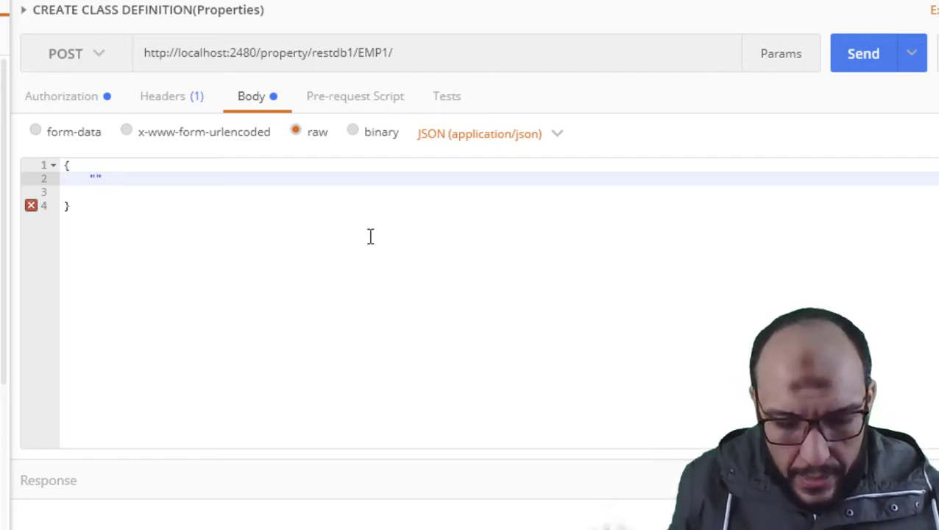
{"action": "type", "text": "ename\""}
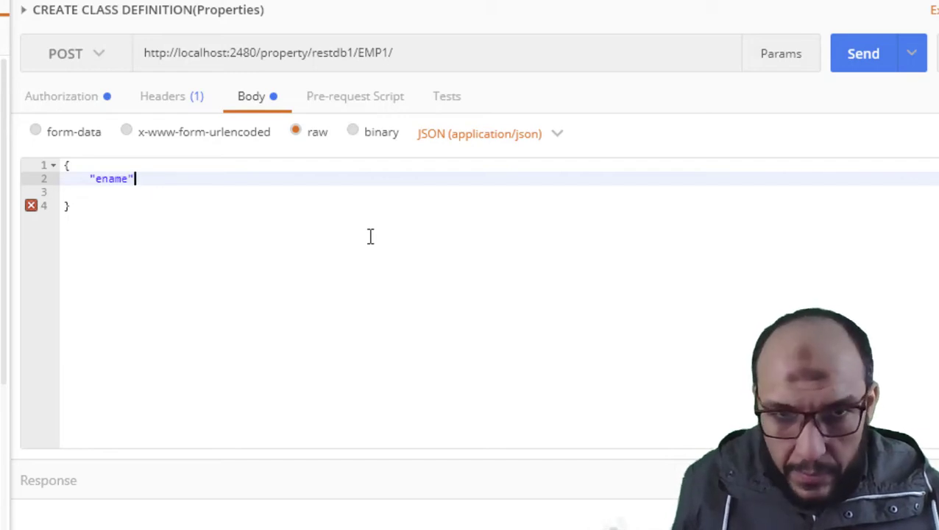
{"action": "type", "text": ":{}"}
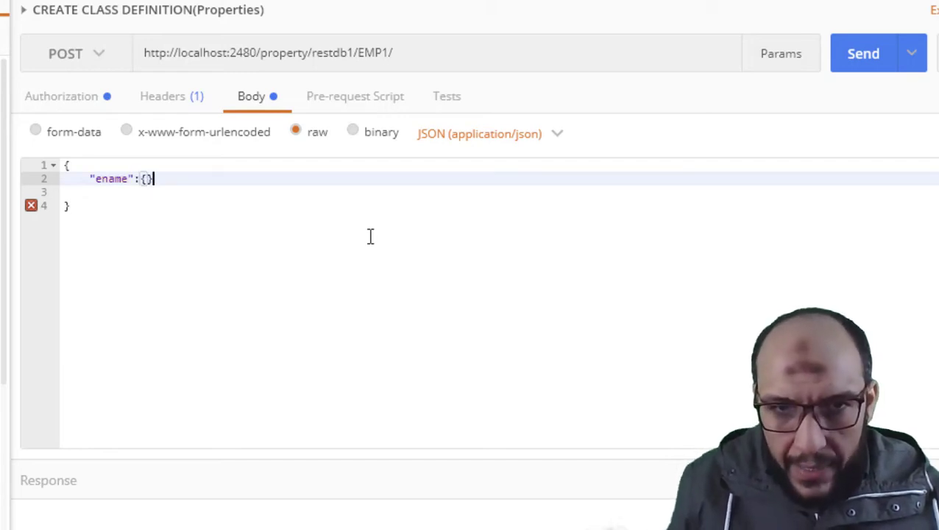
{"action": "key", "text": "Left"}
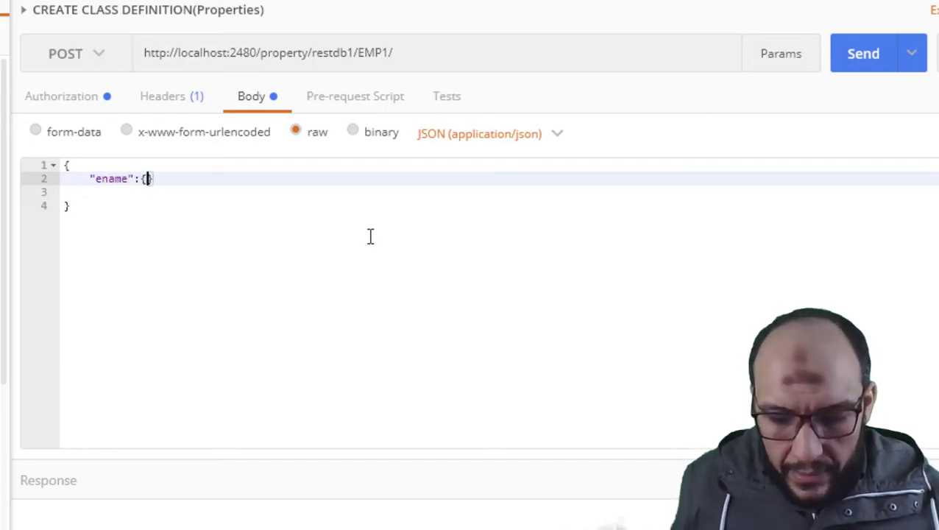
{"action": "type", "text": "\"proper"}
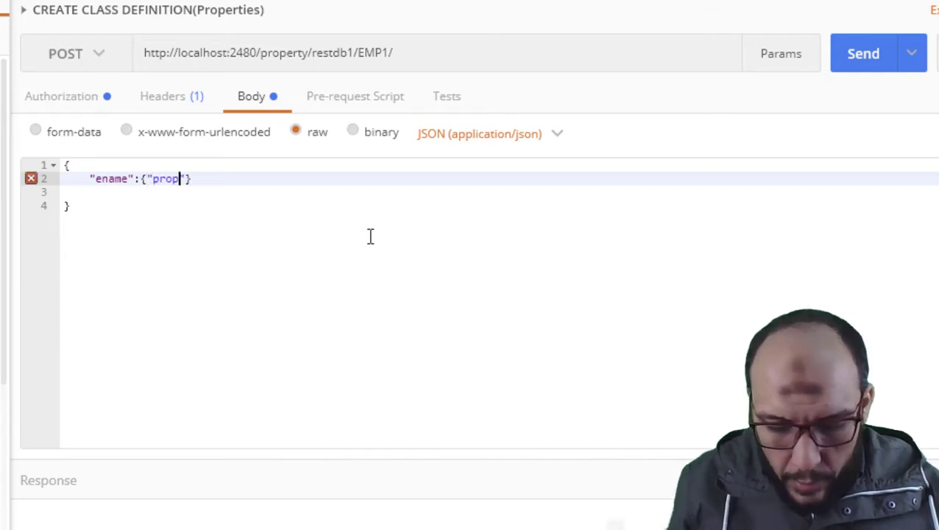
{"action": "type", "text": "ty"}
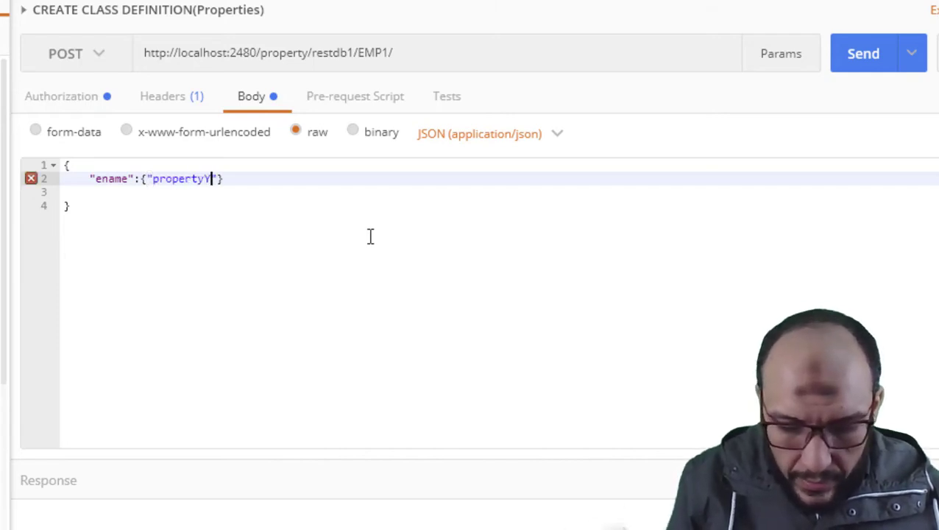
{"action": "type", "text": "Type"}
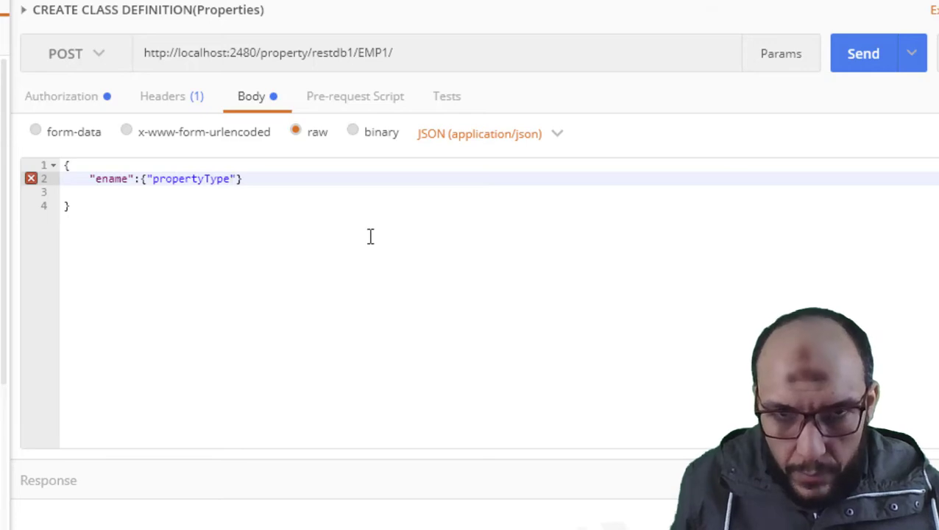
{"action": "type", "text": "\":\""}
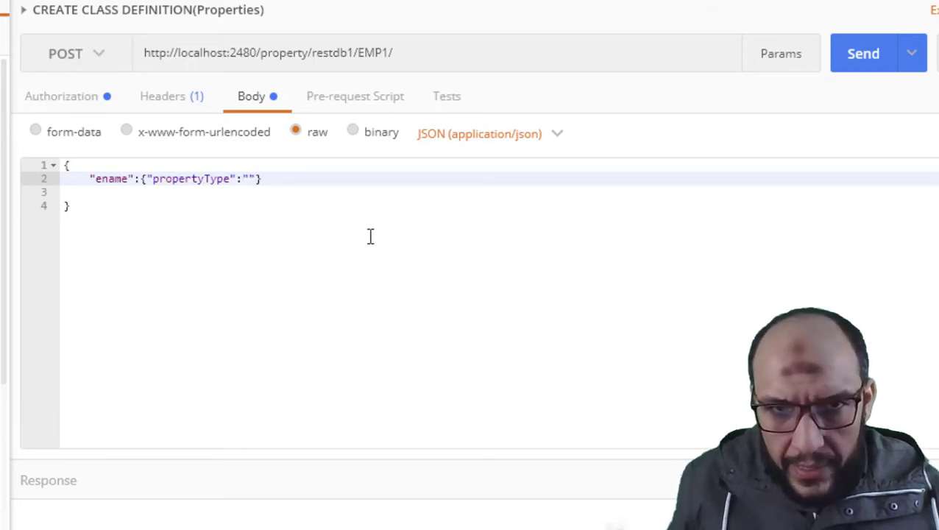
{"action": "type", "text": "STRING"}
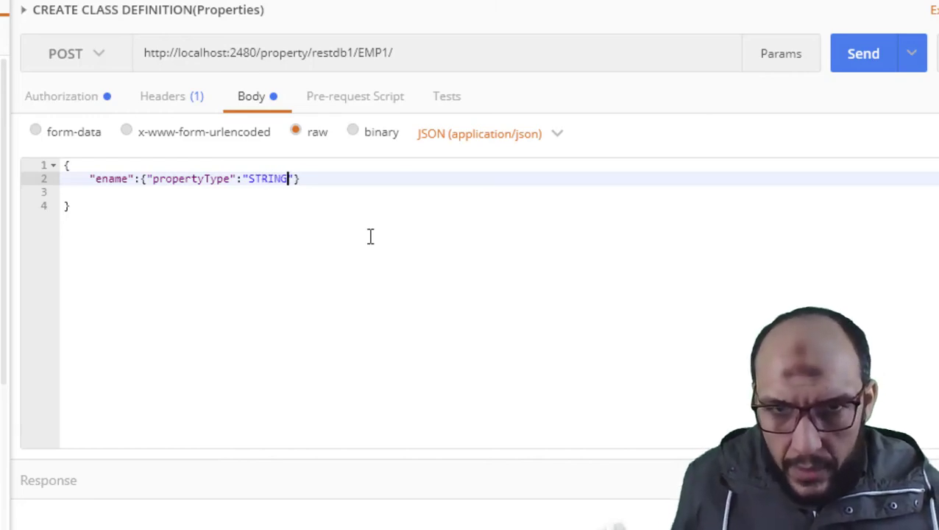
{"action": "key", "text": "End"}
{"action": "type", "text": ","}
{"action": "key", "text": "Return"}
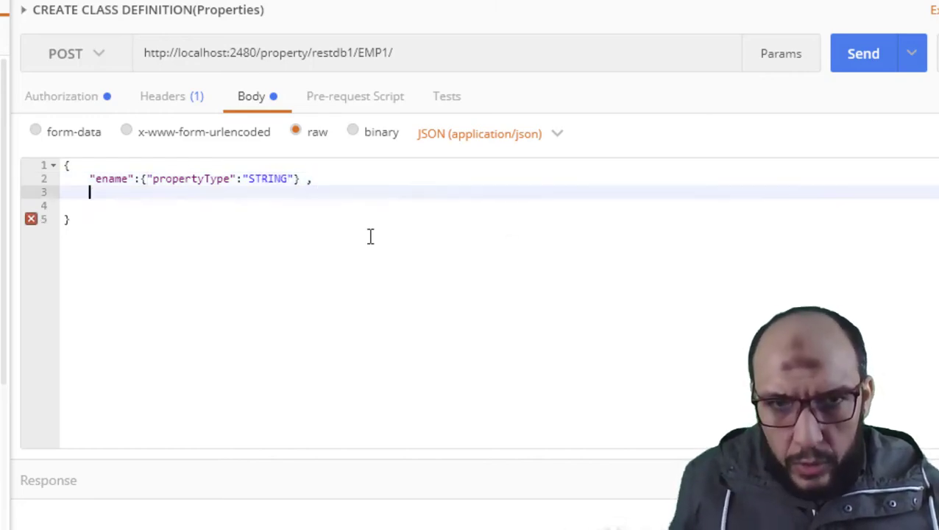
Duplicate the ename line and turn the copy into salary with type FLOAT.
{"action": "key", "text": "Up"}
{"action": "key", "text": "shift+End"}
{"action": "key", "text": "ctrl+c"}
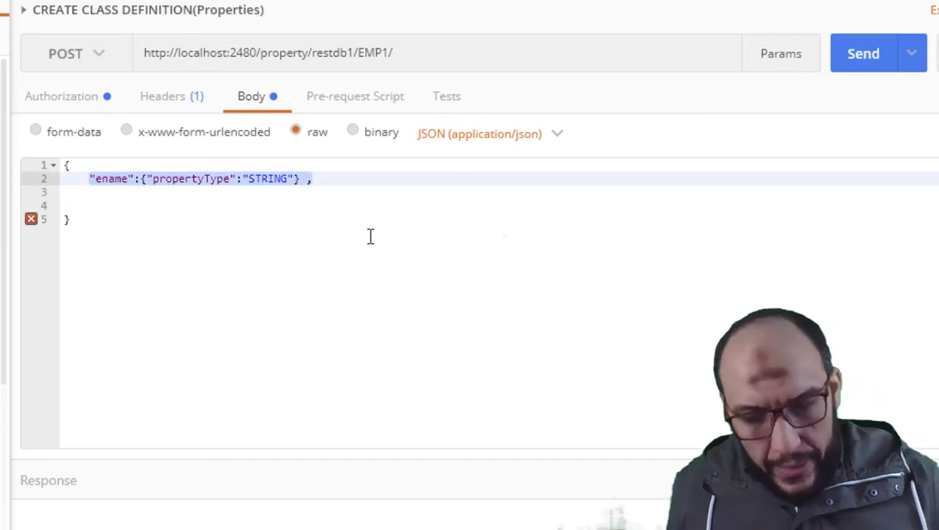
{"action": "key", "text": "Down"}
{"action": "key", "text": "ctrl+v"}
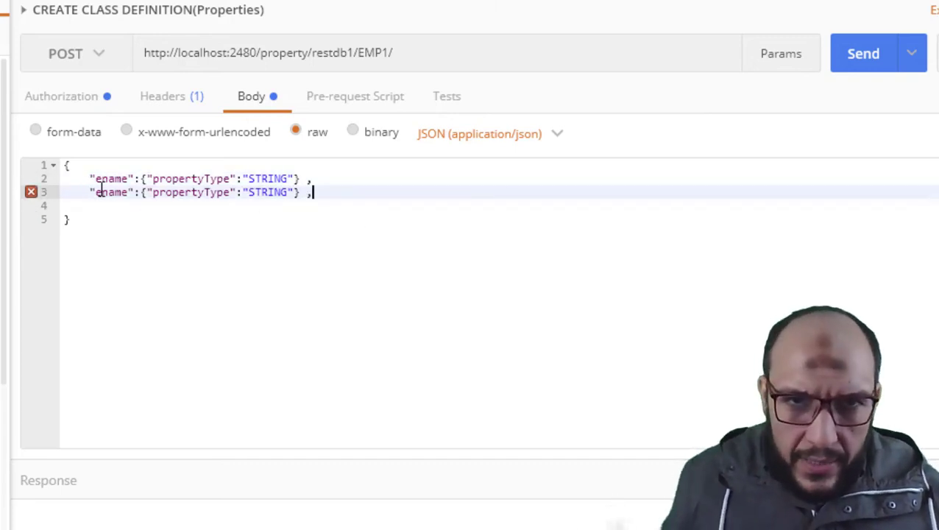
{"action": "double_click", "coordinate": [103, 191]}
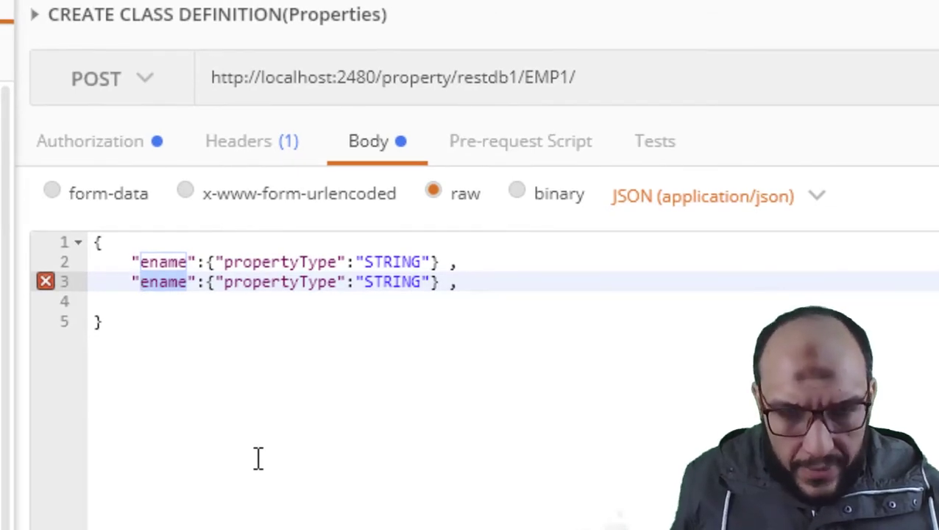
{"action": "type", "text": "salary"}
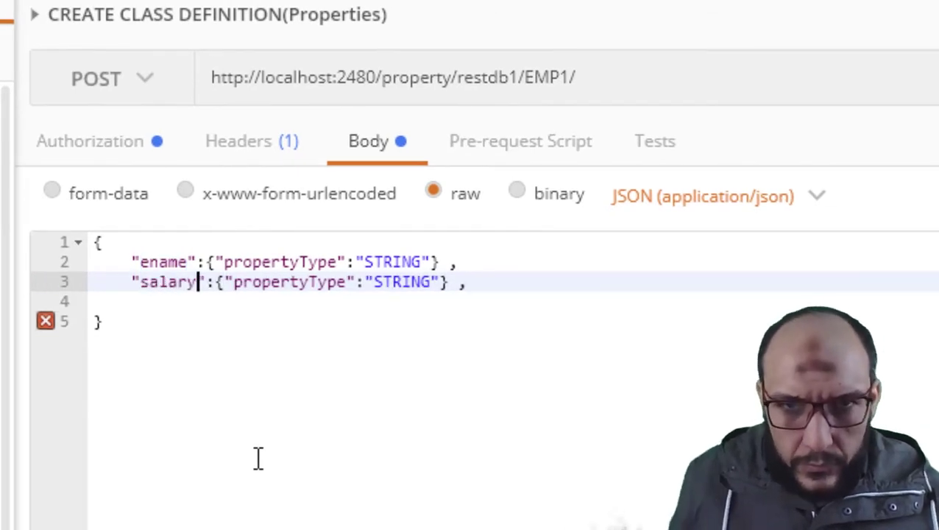
{"action": "double_click", "coordinate": [420, 281]}
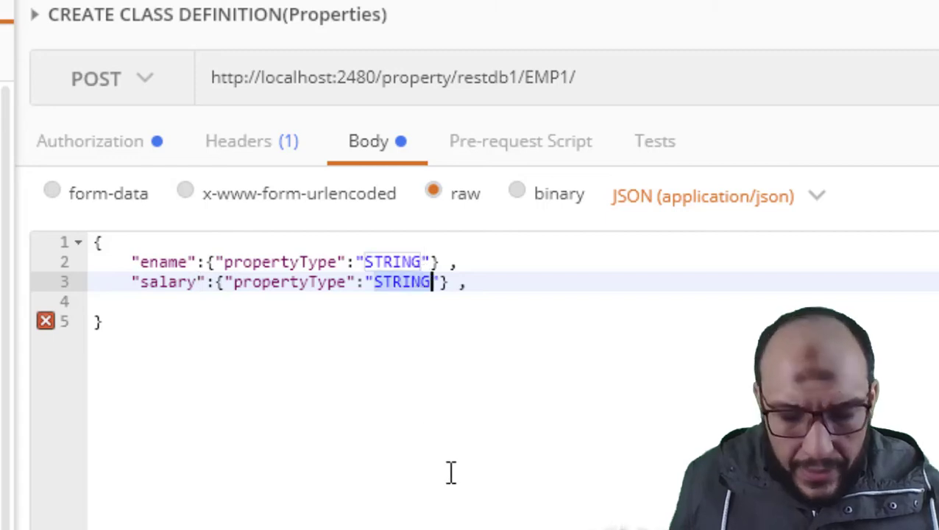
{"action": "type", "text": "FLOAT"}
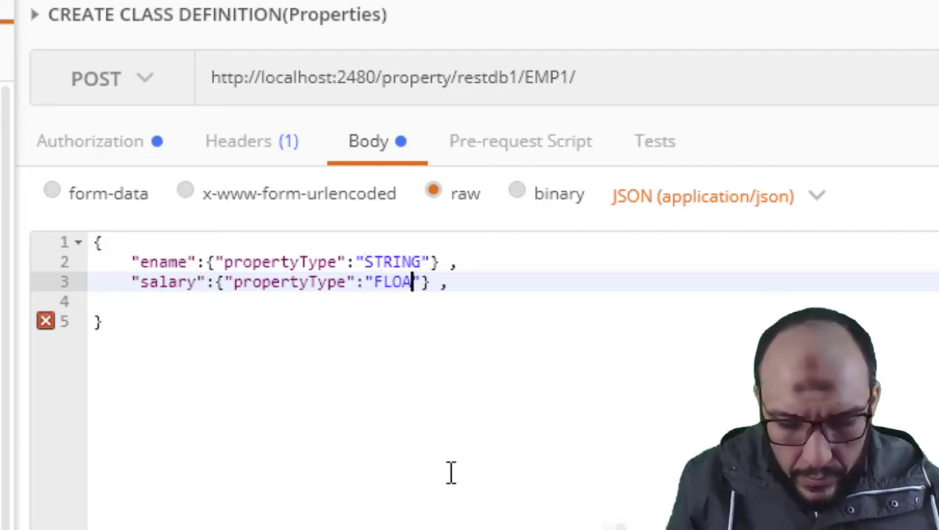
Add a job property of type STRING on the next line.
{"action": "key", "text": "End"}
{"action": "key", "text": "Return"}
{"action": "key", "text": "ctrl+v"}
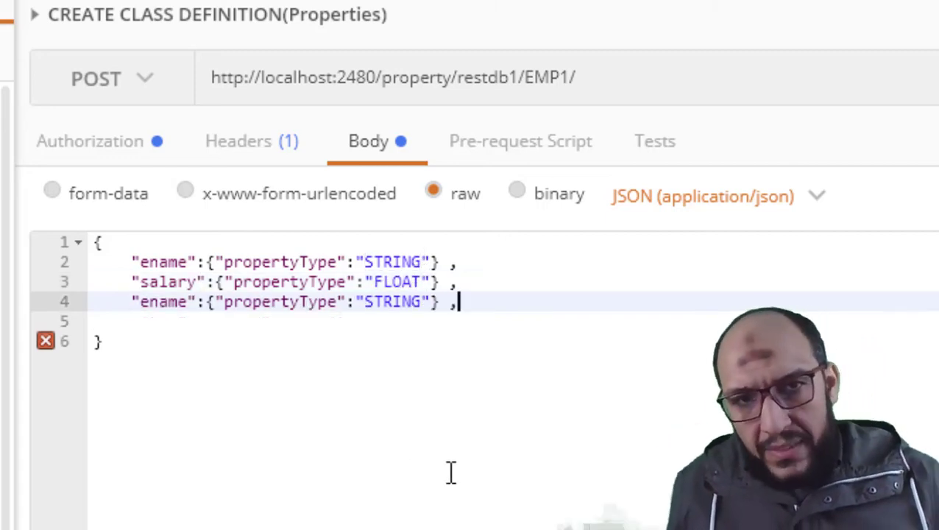
{"action": "double_click", "coordinate": [175, 302]}
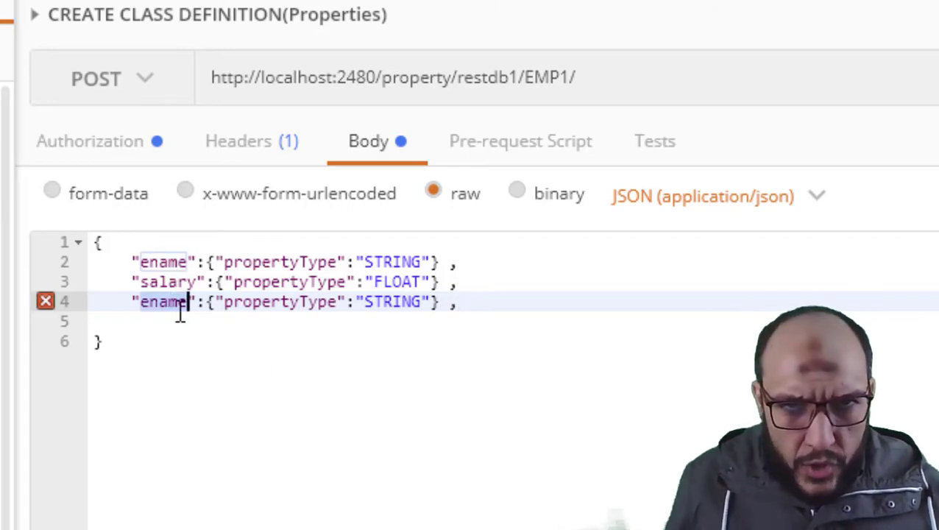
{"action": "type", "text": "job"}
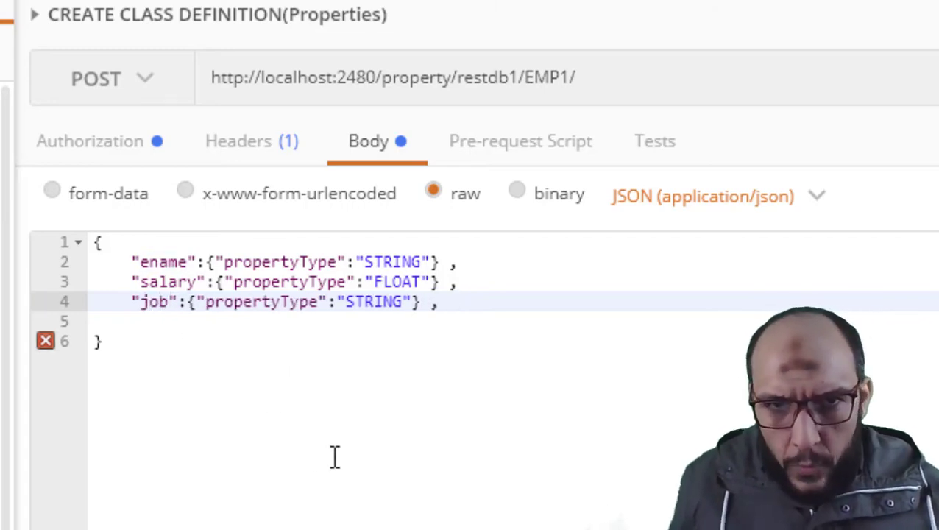
Add an hdate property of type DATE and remove the trailing comma.
{"action": "left_click", "coordinate": [439, 308]}
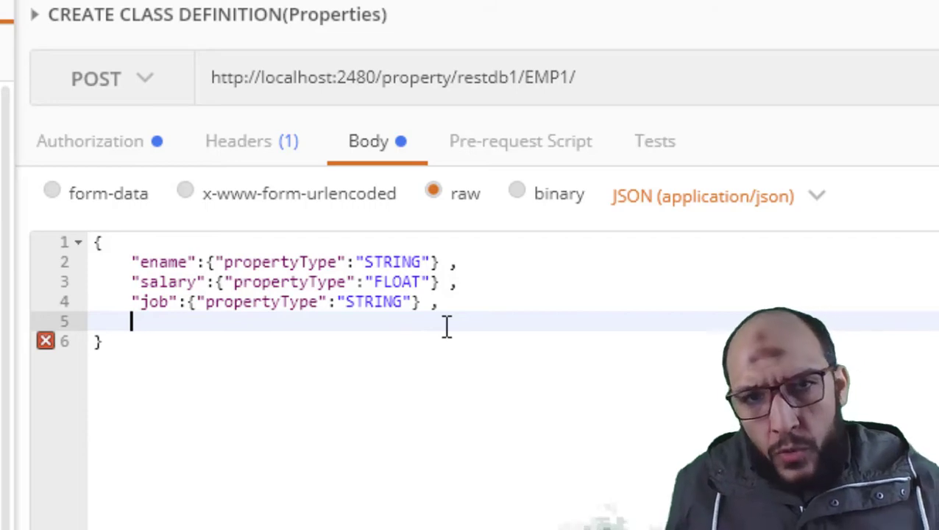
{"action": "key", "text": "ctrl+v"}
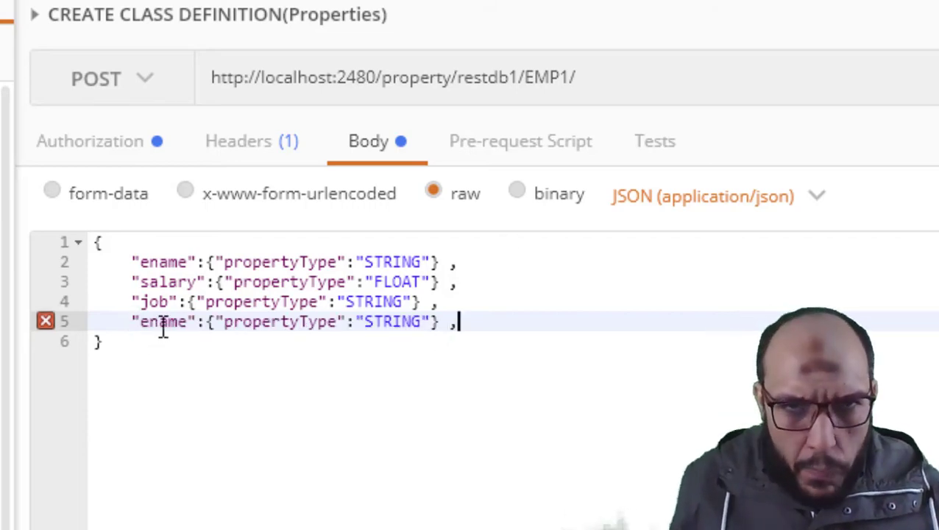
{"action": "double_click", "coordinate": [161, 323]}
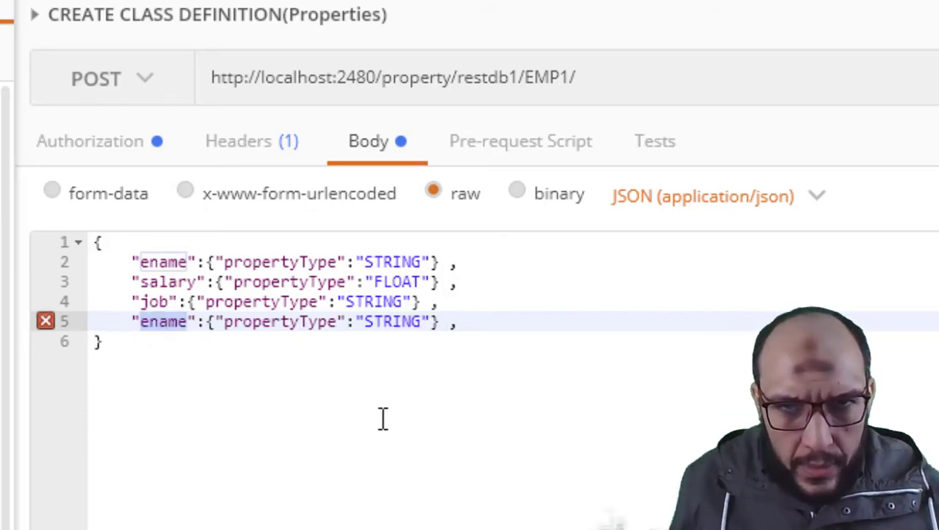
{"action": "type", "text": "b"}
{"action": "key", "text": "BackSpace"}
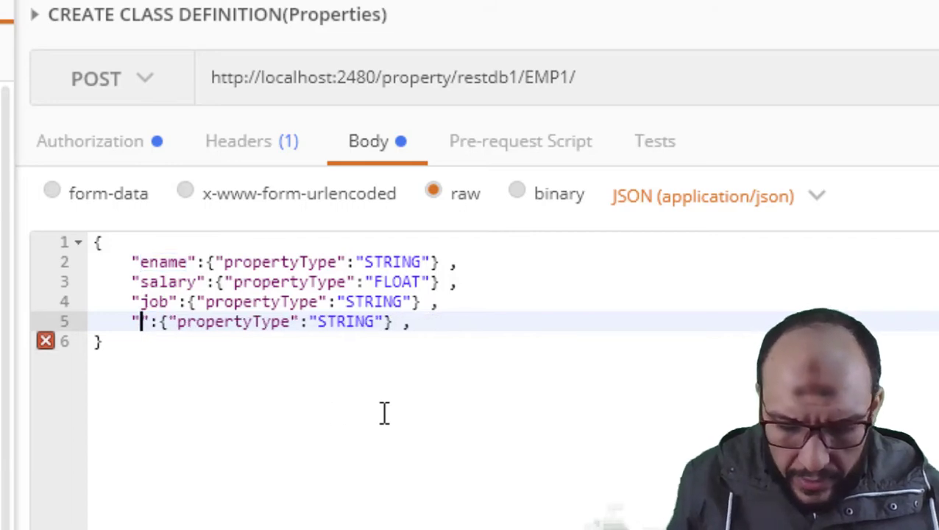
{"action": "type", "text": "hdate"}
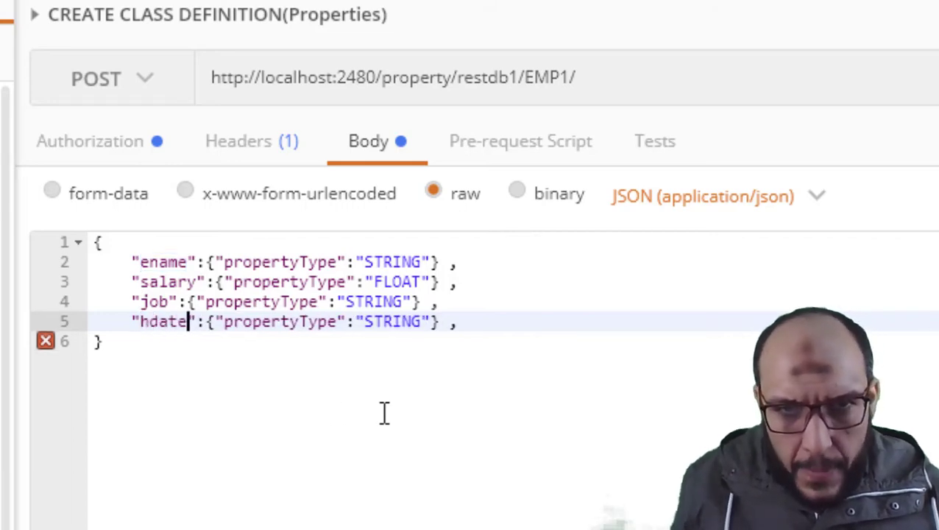
{"action": "double_click", "coordinate": [372, 327]}
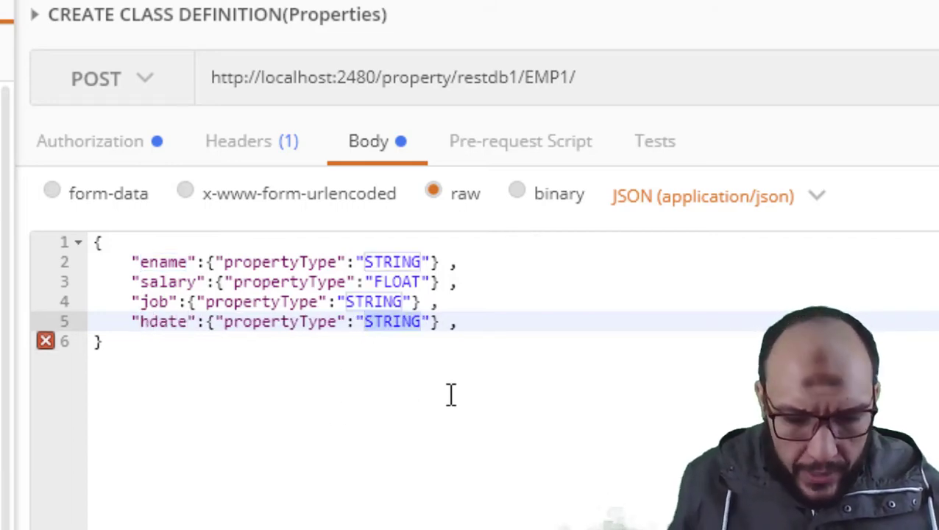
{"action": "type", "text": "DATE"}
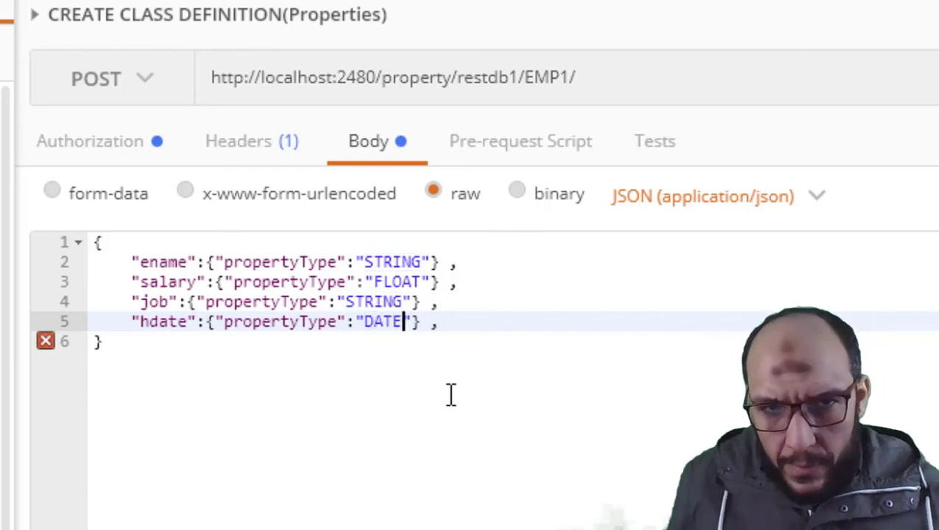
{"action": "key", "text": "End"}
{"action": "key", "text": "BackSpace"}
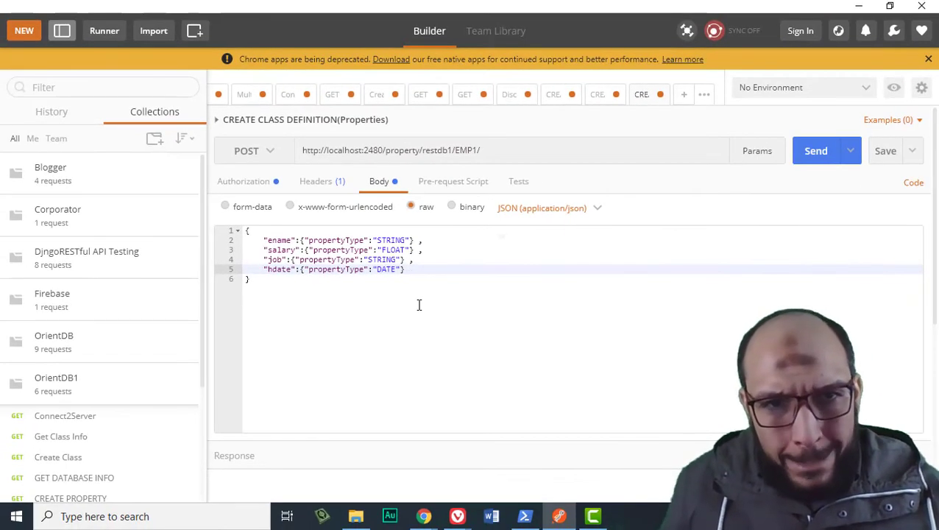
Send the EMP1 property request and confirm the 201 Created response with body 5.
{"action": "left_click", "coordinate": [811, 157]}
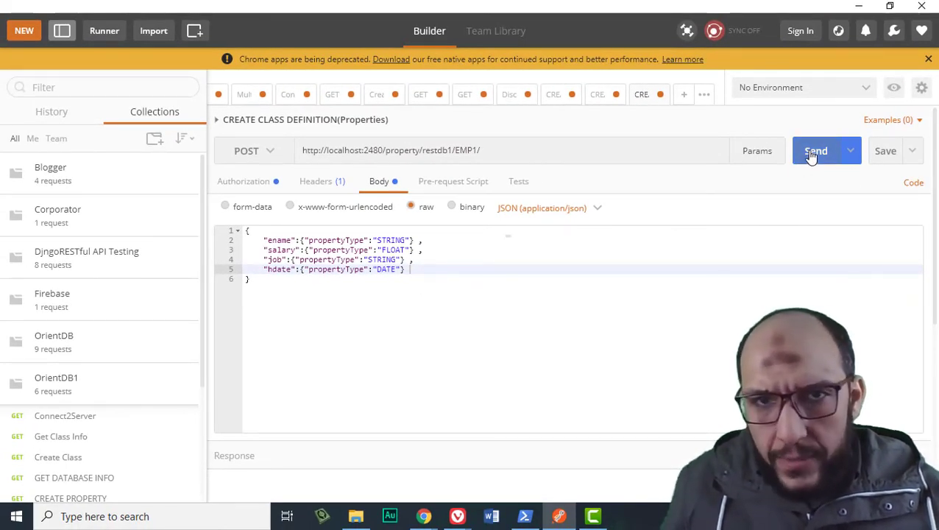
{"action": "scroll", "coordinate": [505, 331], "scroll_direction": "down", "scroll_amount": 3}
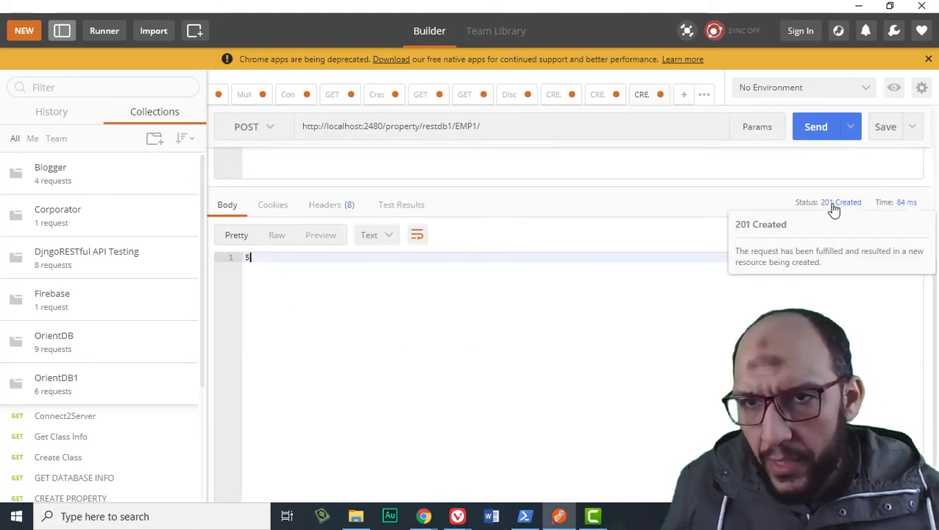
{"action": "mouse_move", "coordinate": [456, 515]}
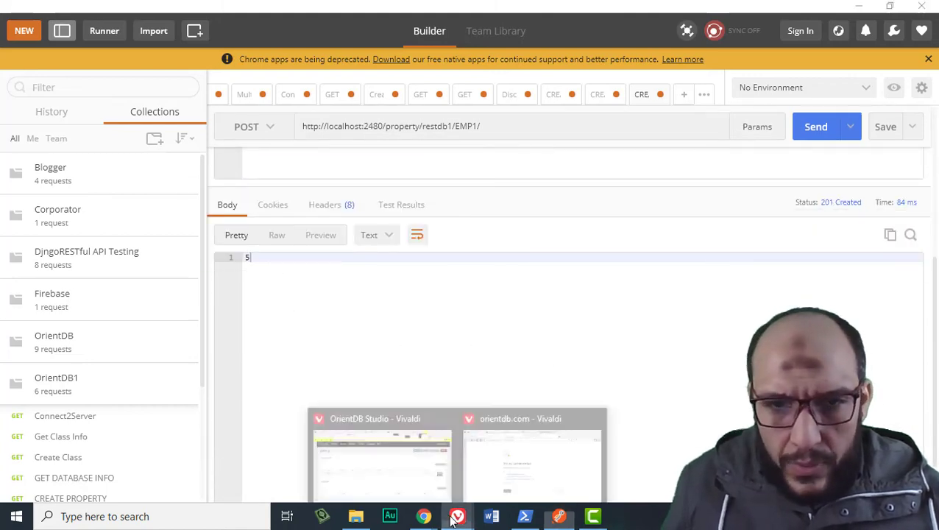
{"action": "left_click", "coordinate": [412, 482]}
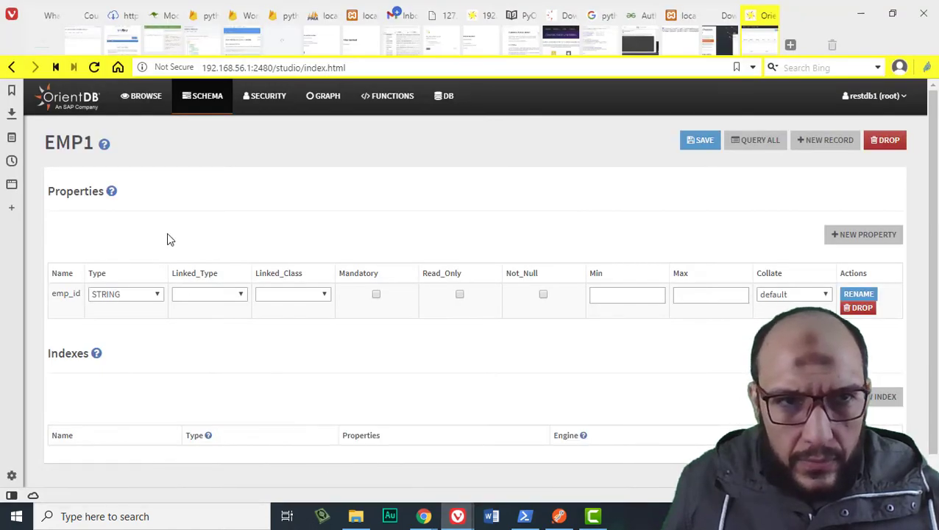
Reopen EMP1 via Schema in OrientDB Studio to confirm emp_id, ename, hdate, job, salary, then return to Postman.
{"action": "left_click", "coordinate": [242, 96]}
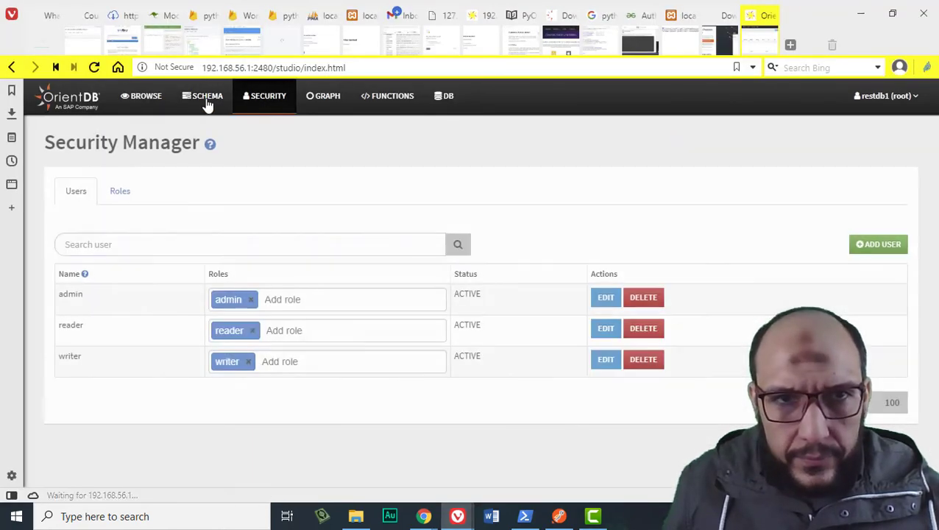
{"action": "left_click", "coordinate": [208, 106]}
{"action": "scroll", "coordinate": [121, 329], "scroll_direction": "down", "scroll_amount": 2}
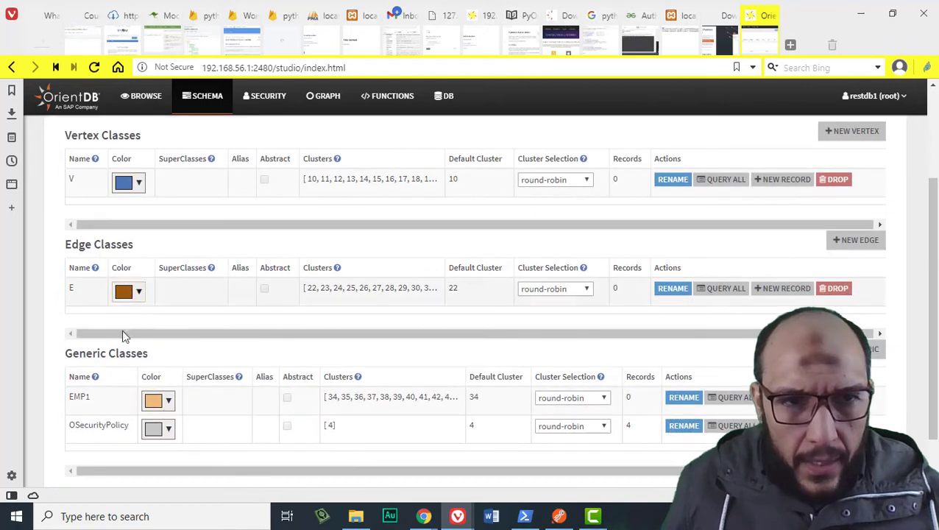
{"action": "left_click", "coordinate": [81, 399]}
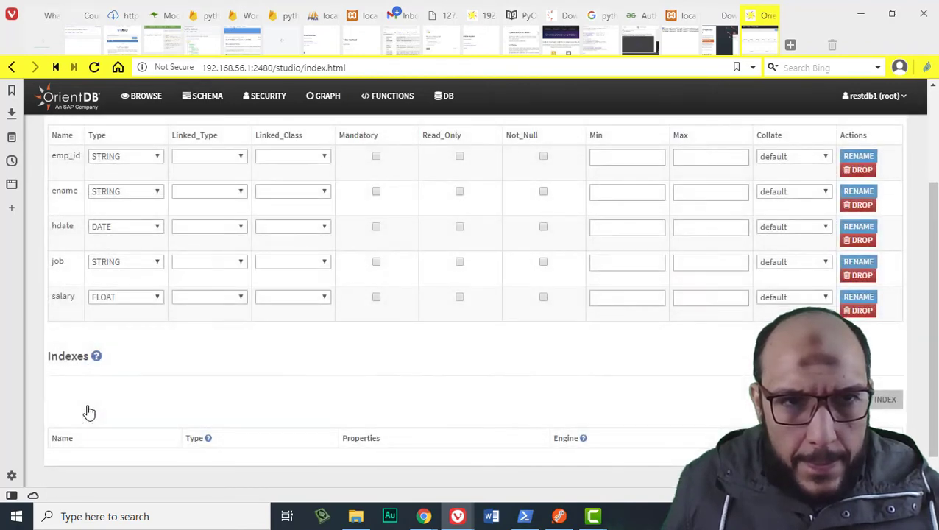
{"action": "scroll", "coordinate": [106, 338], "scroll_direction": "up", "scroll_amount": 1}
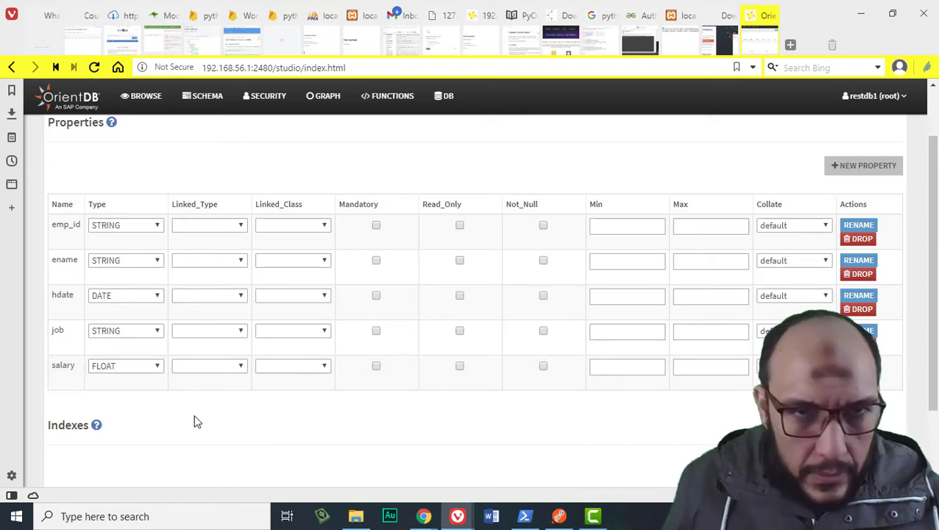
{"action": "key", "text": "alt+Tab"}
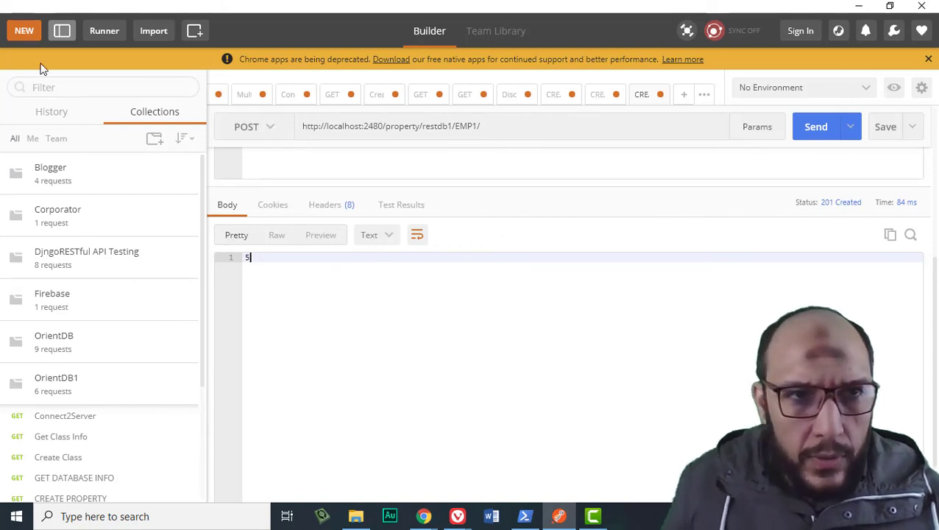
Create a new request named 'GET CLASS INFO' and save it into the OrientDB collection.
{"action": "left_click", "coordinate": [25, 32]}
{"action": "left_click", "coordinate": [285, 162]}
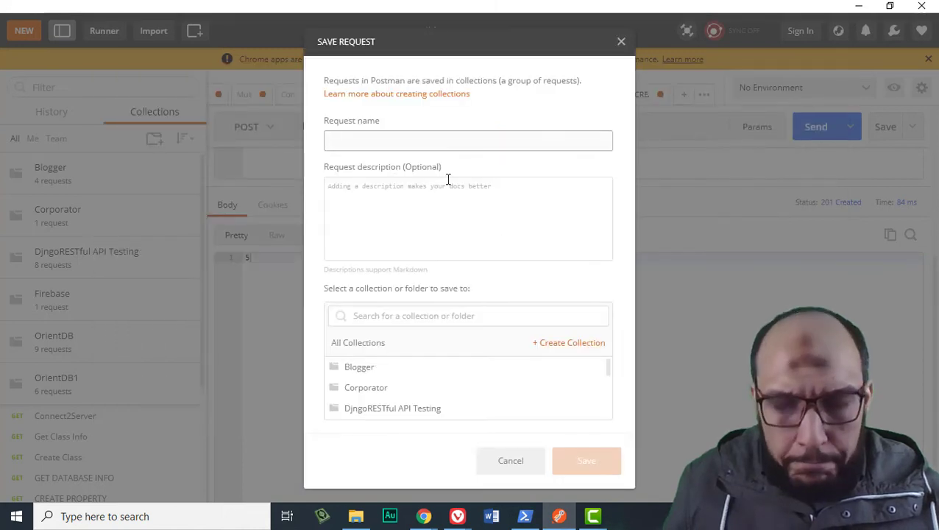
{"action": "type", "text": "GET CLASS INFO"}
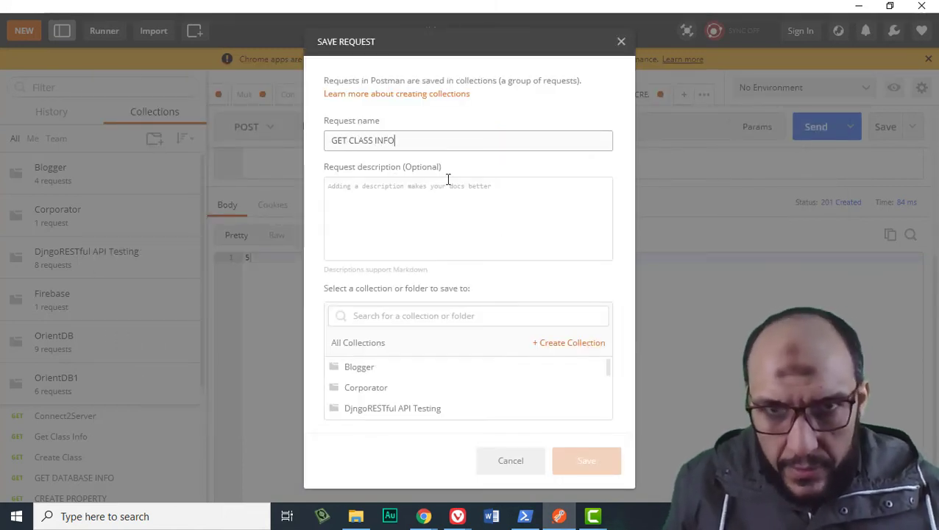
{"action": "scroll", "coordinate": [486, 395], "scroll_direction": "down", "scroll_amount": 3}
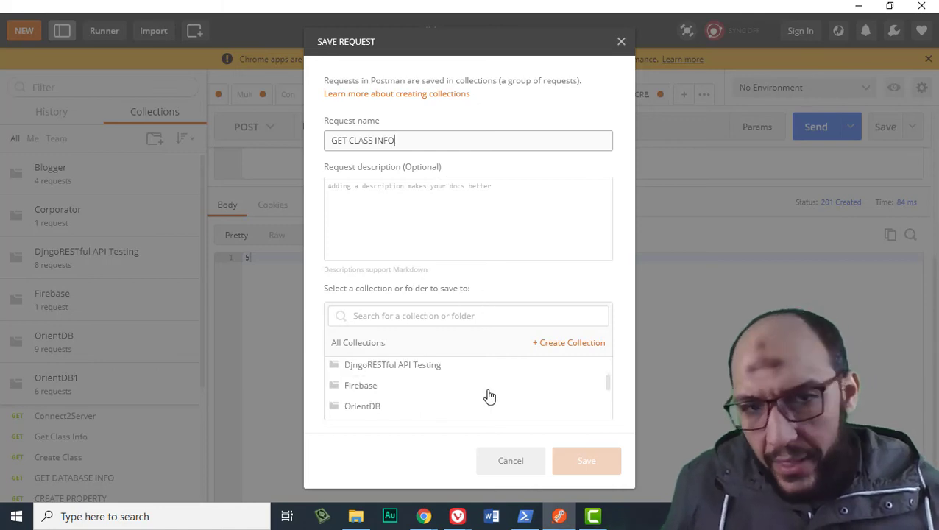
{"action": "left_click", "coordinate": [447, 384]}
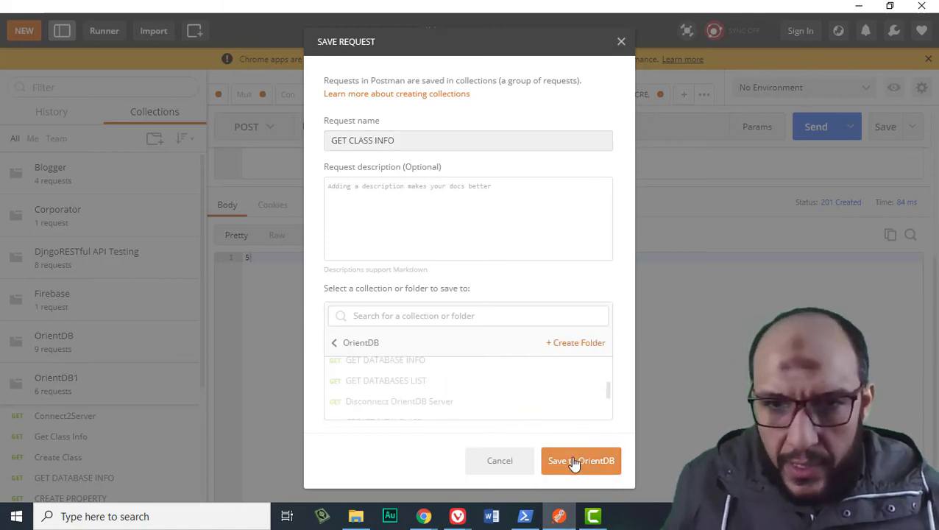
{"action": "left_click", "coordinate": [571, 461]}
{"action": "left_click", "coordinate": [351, 153]}
{"action": "type", "text": "\"ename\":{\"propertyType\":\"STRING\"}"}
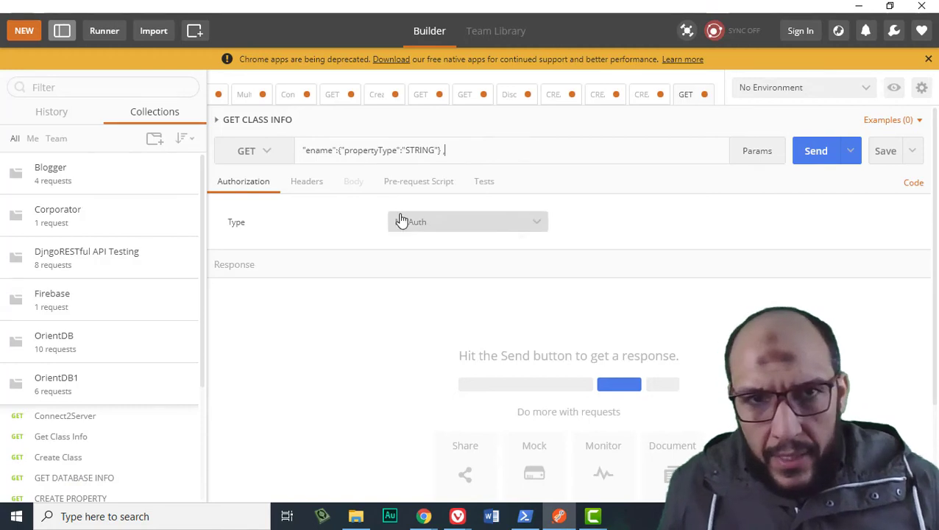
{"action": "key", "text": "ctrl+a"}
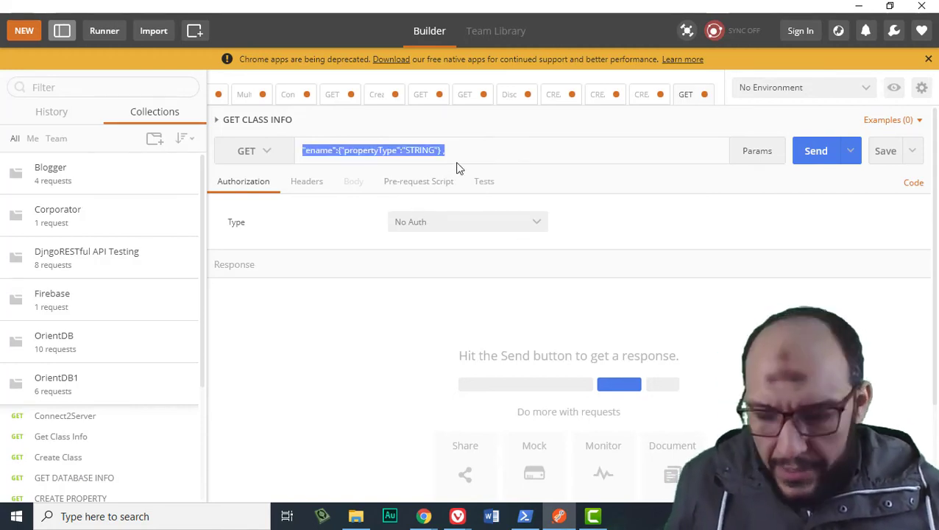
{"action": "key", "text": "BackSpace"}
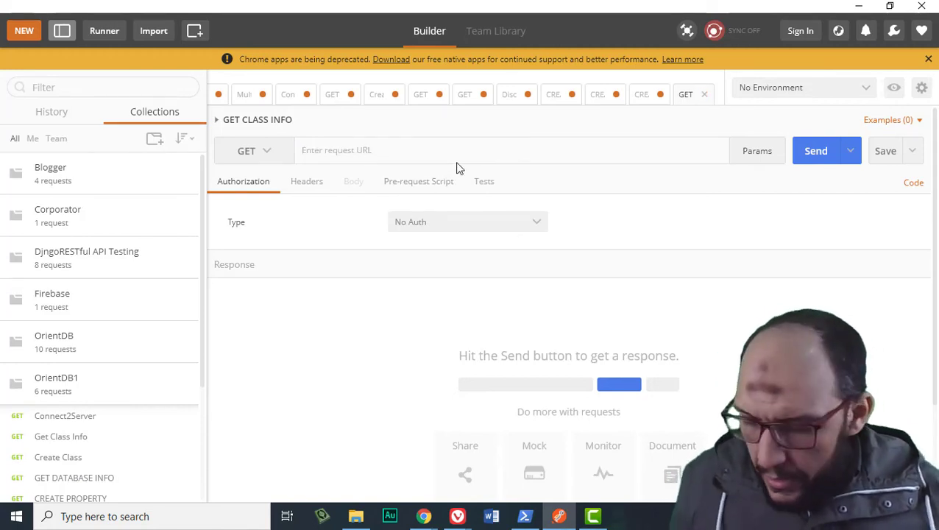
{"action": "type", "text": "24"}
{"action": "key", "text": "Down"}
{"action": "key", "text": "Return"}
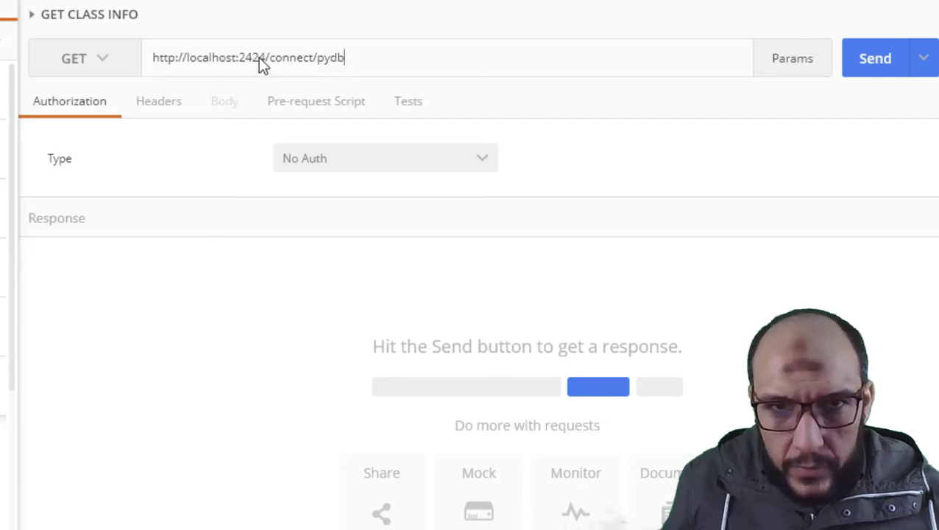
{"action": "left_click_drag", "start_coordinate": [253, 58], "coordinate": [562, 80]}
{"action": "type", "text": "80"}
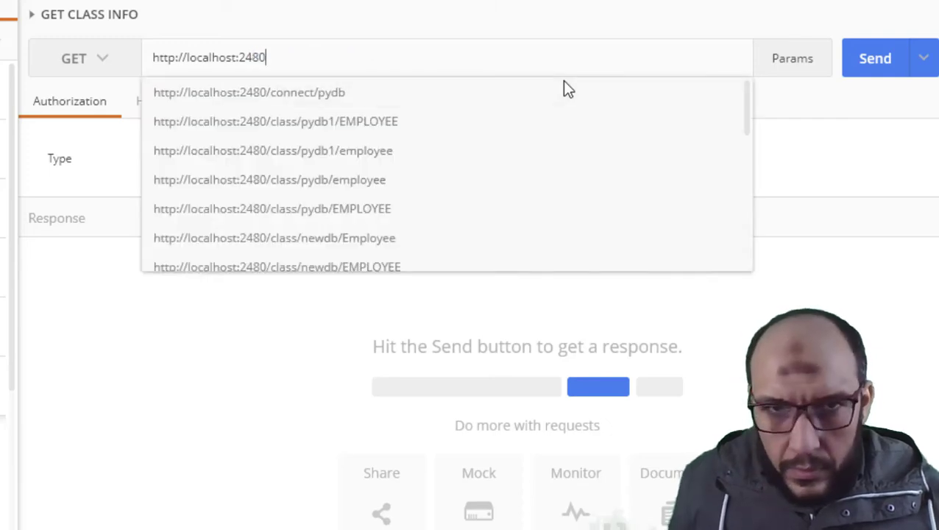
{"action": "type", "text": "\\"}
{"action": "key", "text": "BackSpace"}
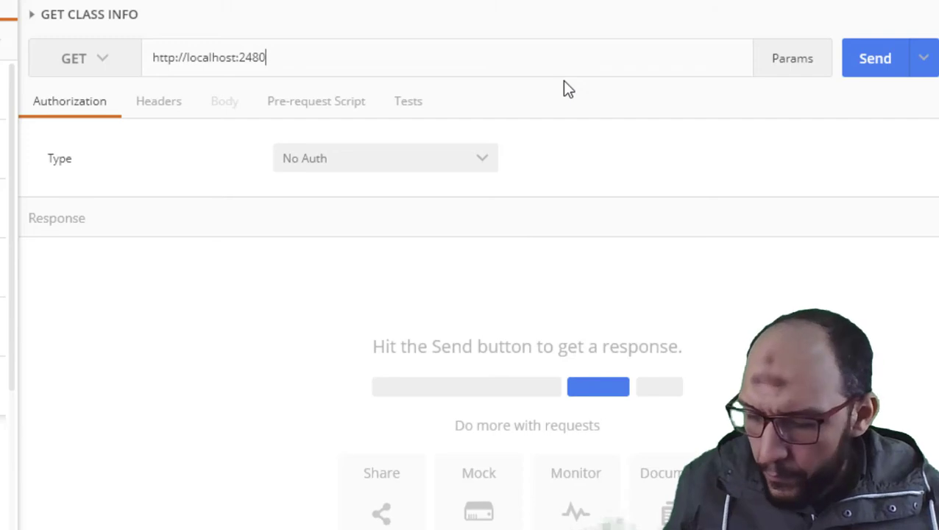
{"action": "type", "text": "/"}
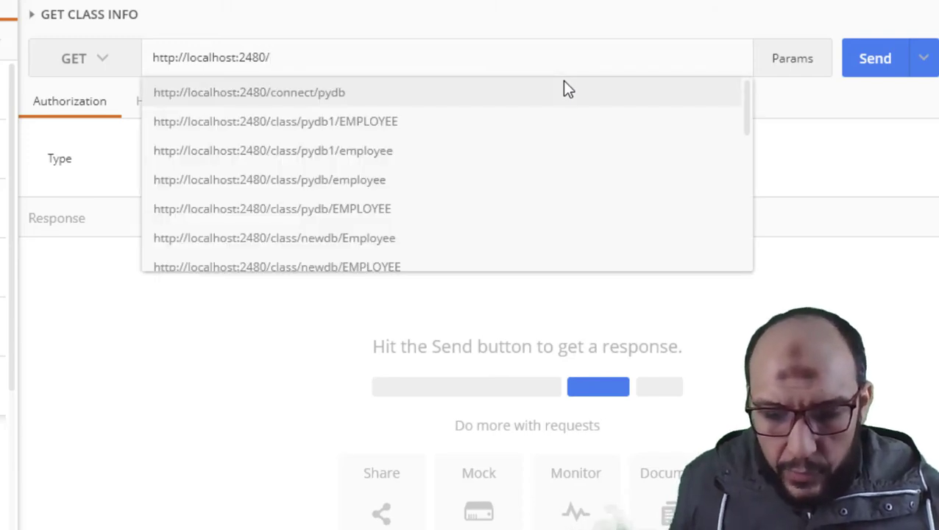
{"action": "type", "text": "class"}
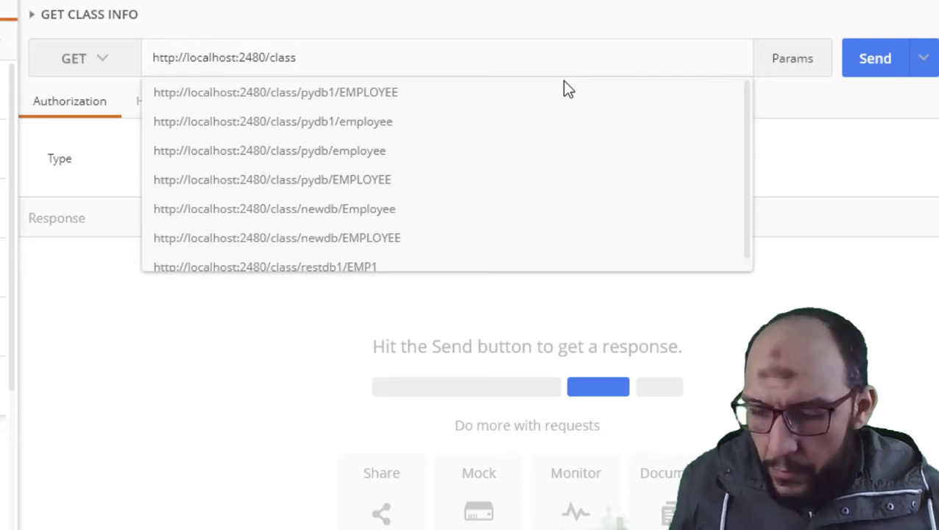
{"action": "type", "text": "/"}
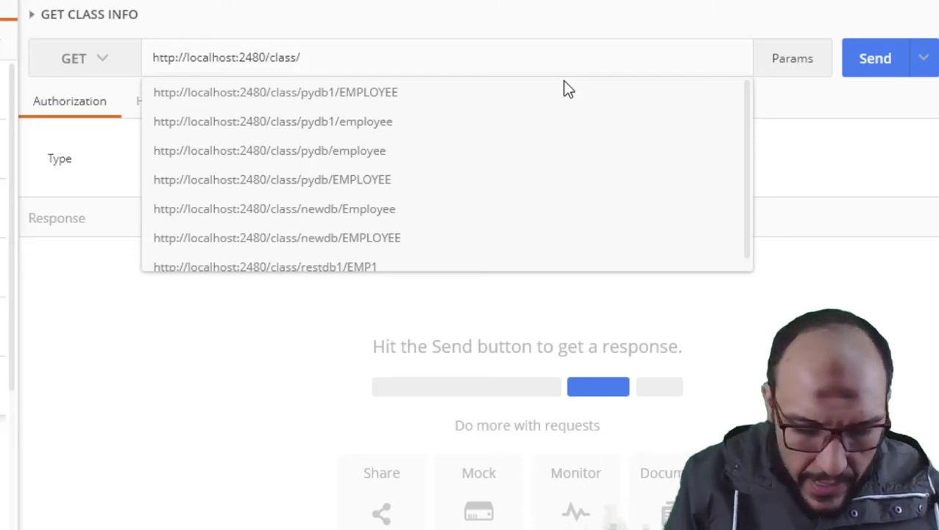
{"action": "type", "text": "restdb1/"}
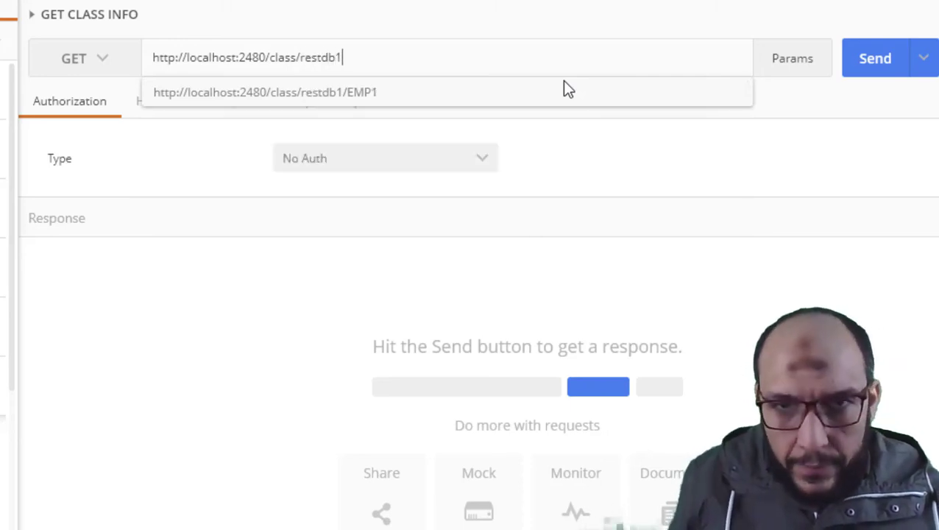
{"action": "left_click", "coordinate": [563, 83]}
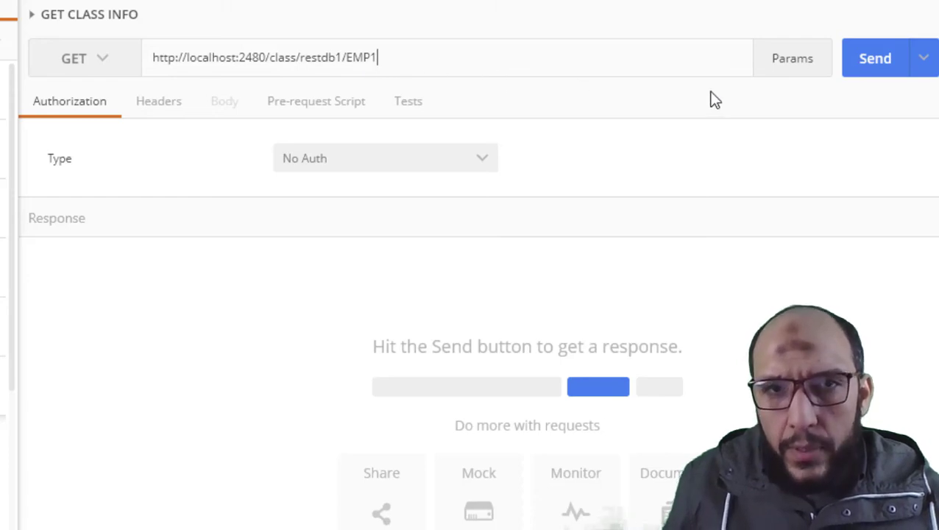
Send GET CLASS INFO and inspect the ename property's STRING type in the response.
{"action": "left_click", "coordinate": [875, 62]}
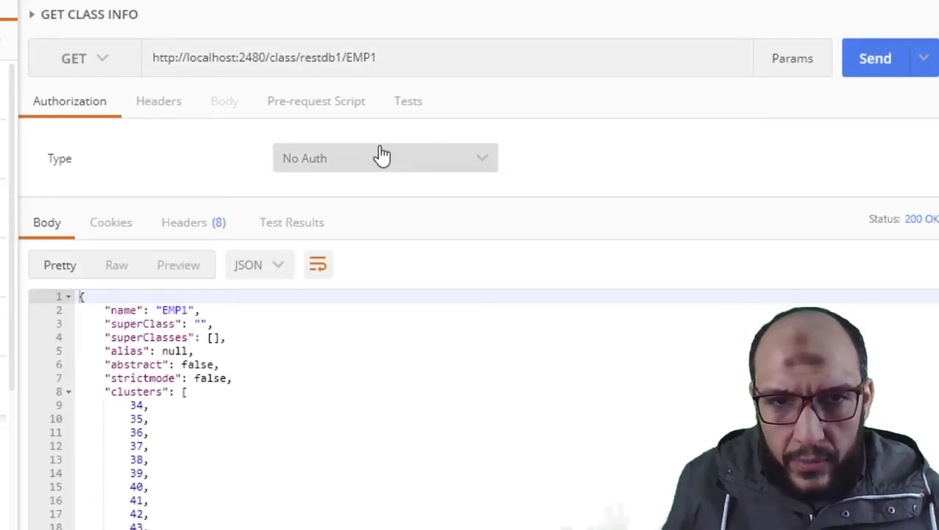
{"action": "left_click", "coordinate": [68, 391]}
{"action": "scroll", "coordinate": [184, 353], "scroll_direction": "down", "scroll_amount": 5}
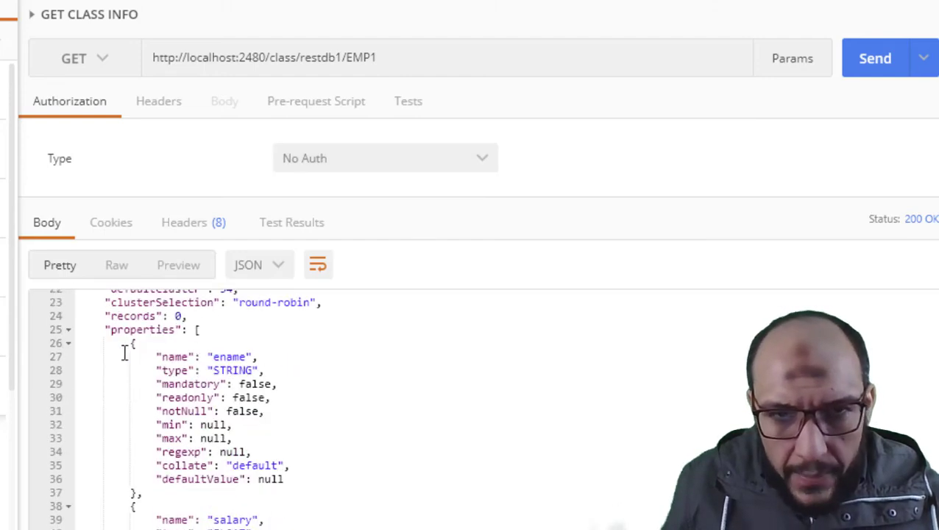
{"action": "left_click", "coordinate": [112, 330]}
{"action": "double_click", "coordinate": [180, 356]}
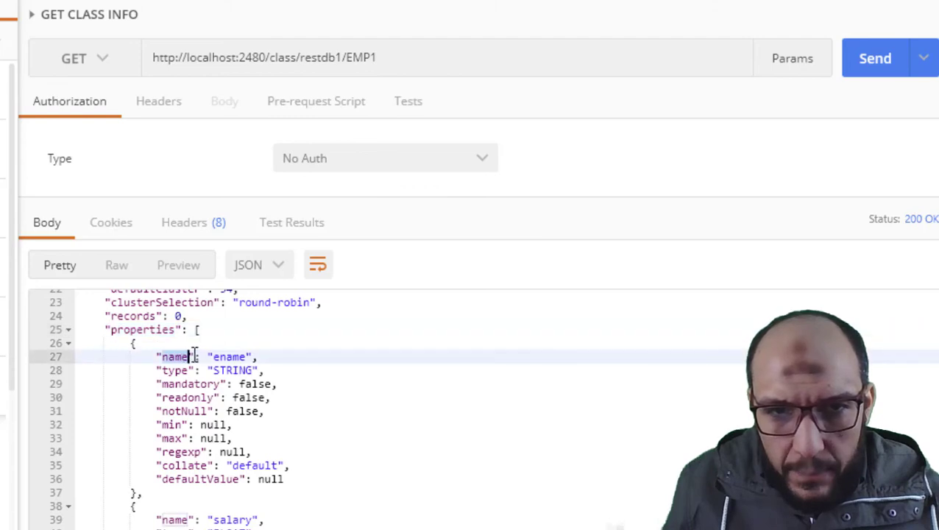
{"action": "double_click", "coordinate": [228, 357]}
{"action": "double_click", "coordinate": [182, 371]}
{"action": "double_click", "coordinate": [227, 370]}
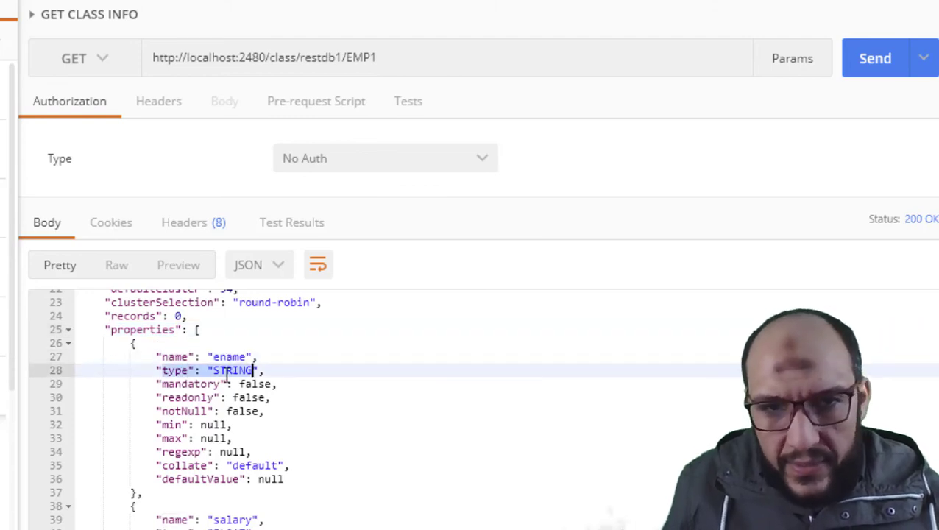
{"action": "left_click_drag", "start_coordinate": [188, 383], "coordinate": [232, 398]}
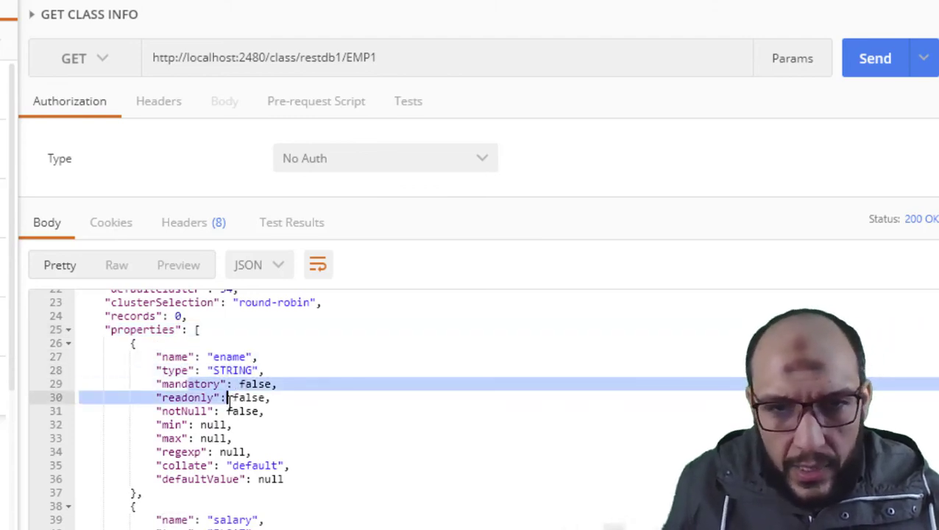
Review the salary FLOAT, hdate and emp_id properties further down the JSON response.
{"action": "scroll", "coordinate": [221, 397], "scroll_direction": "down", "scroll_amount": 3}
{"action": "double_click", "coordinate": [171, 403]}
{"action": "scroll", "coordinate": [207, 403], "scroll_direction": "down", "scroll_amount": 3}
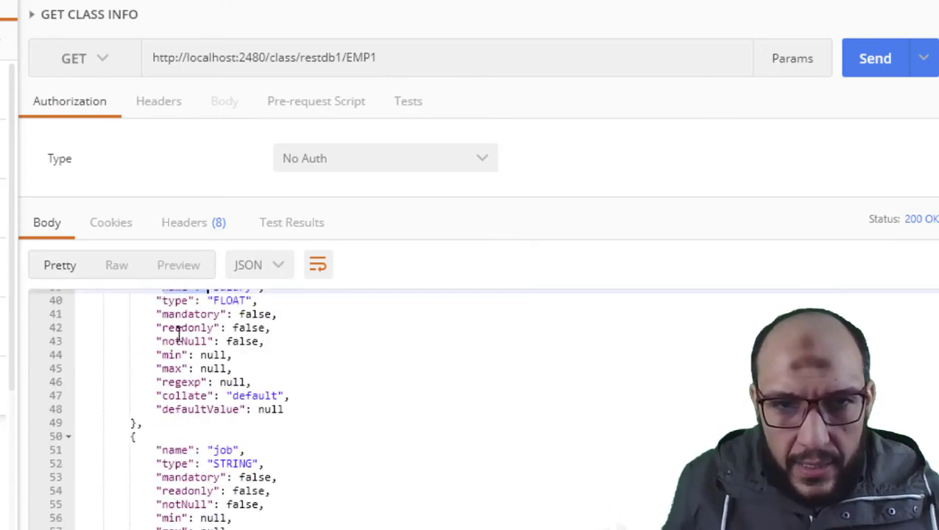
{"action": "left_click", "coordinate": [174, 302]}
{"action": "left_click", "coordinate": [189, 301]}
{"action": "left_click", "coordinate": [195, 340]}
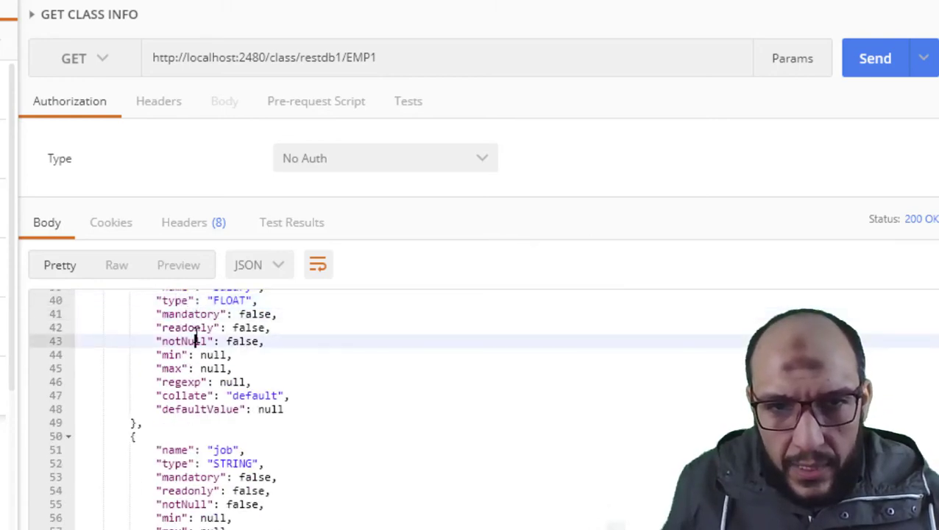
{"action": "scroll", "coordinate": [195, 375], "scroll_direction": "down", "scroll_amount": 3}
{"action": "scroll", "coordinate": [196, 370], "scroll_direction": "down", "scroll_amount": 3}
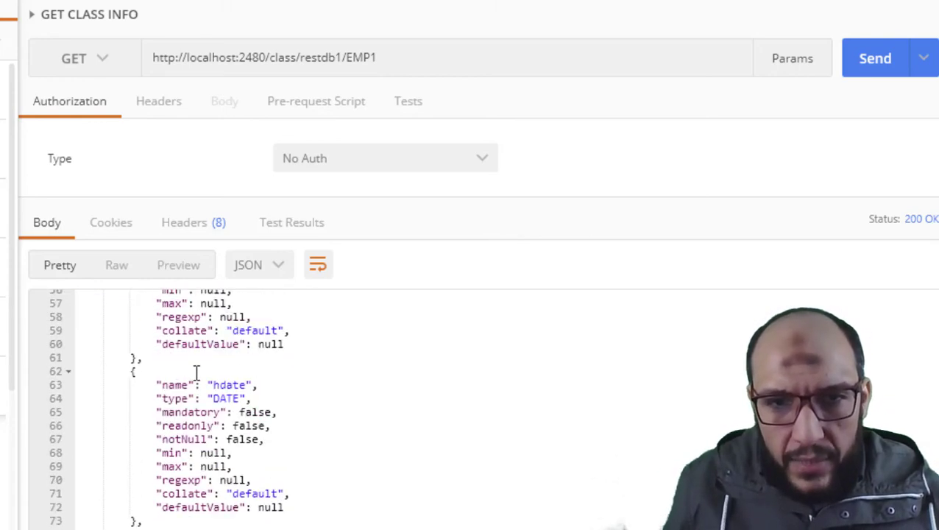
{"action": "scroll", "coordinate": [198, 371], "scroll_direction": "down", "scroll_amount": 2}
{"action": "left_click", "coordinate": [220, 321]}
{"action": "scroll", "coordinate": [208, 372], "scroll_direction": "down", "scroll_amount": 3}
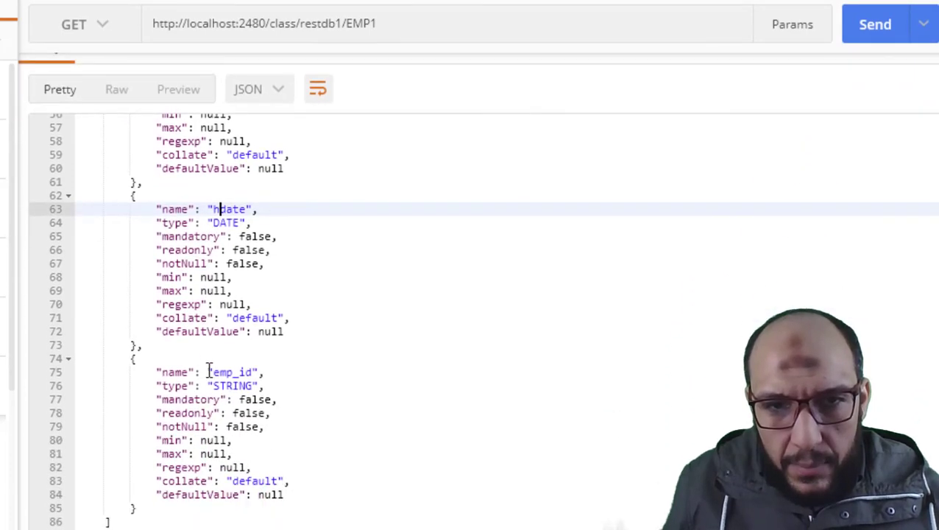
{"action": "left_click", "coordinate": [208, 373]}
{"action": "left_click_drag", "start_coordinate": [192, 359], "coordinate": [195, 413]}
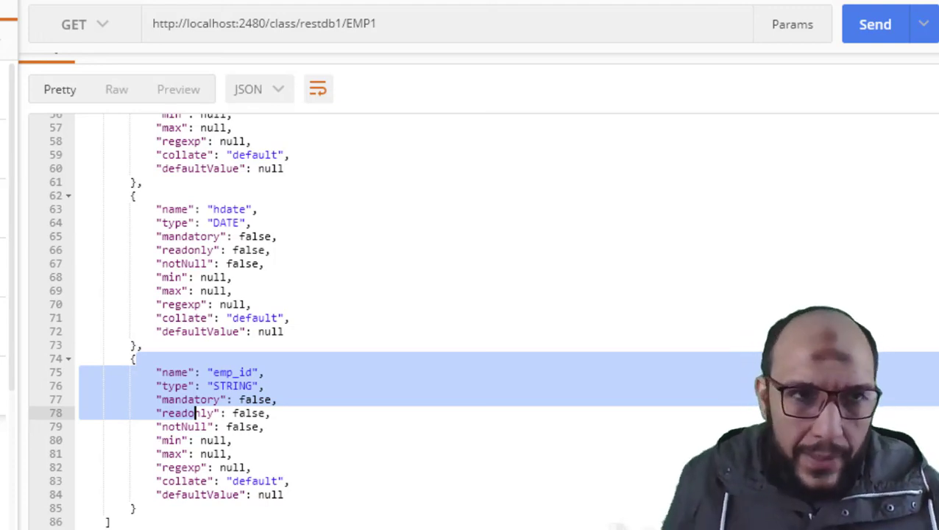
{"action": "key", "text": "ctrl+n"}
Name a new request 'GET CLUSTER INFO' and save it to the OrientDB collection.
{"action": "left_click", "coordinate": [22, 55]}
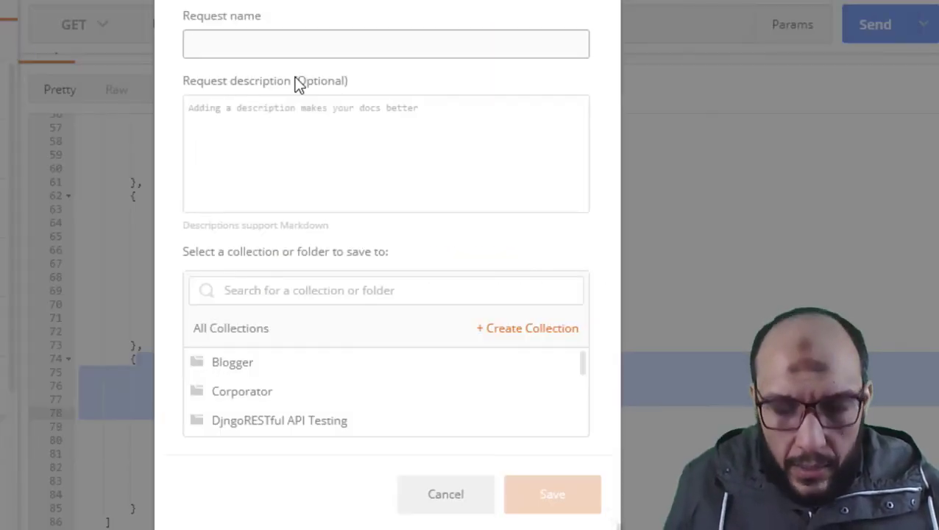
{"action": "type", "text": "GET CL"}
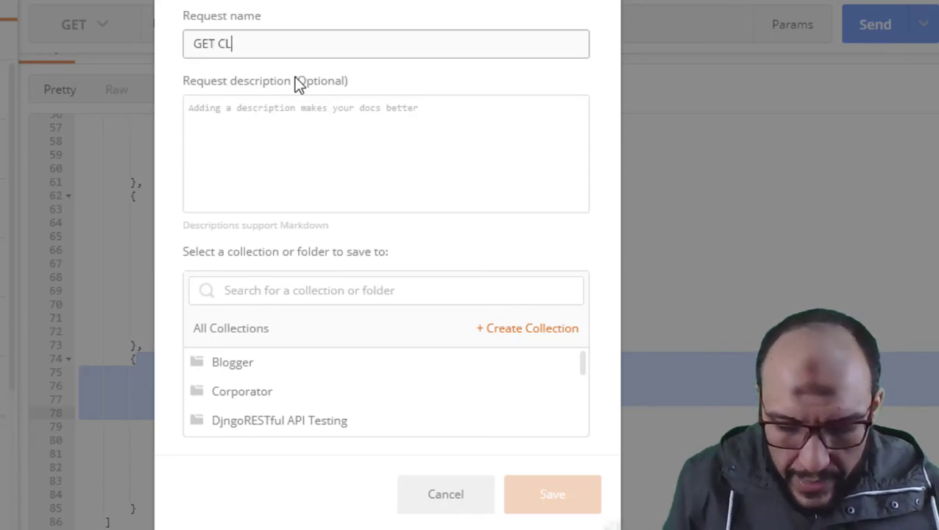
{"action": "type", "text": "USTER I"}
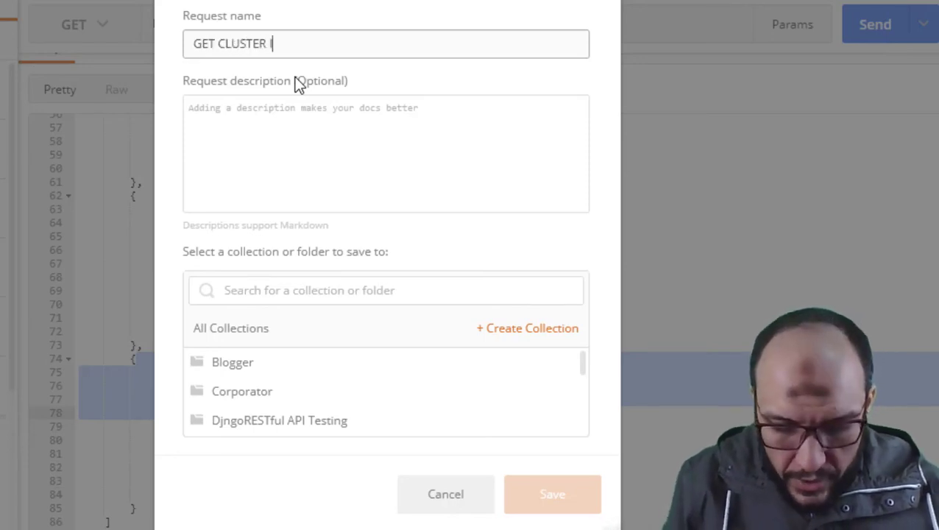
{"action": "type", "text": "NFO"}
{"action": "scroll", "coordinate": [449, 382], "scroll_direction": "down", "scroll_amount": 3}
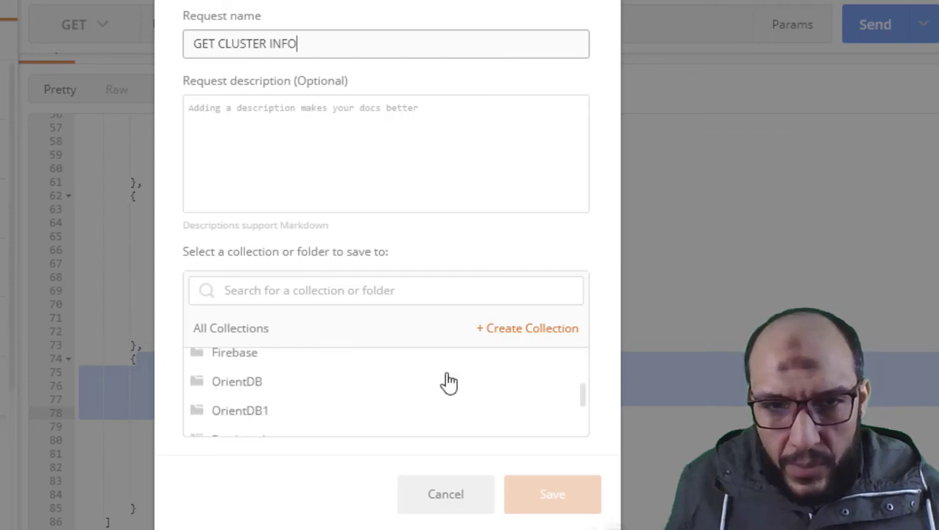
{"action": "scroll", "coordinate": [445, 383], "scroll_direction": "down", "scroll_amount": 5}
{"action": "scroll", "coordinate": [445, 382], "scroll_direction": "up", "scroll_amount": 5}
{"action": "left_click", "coordinate": [336, 411]}
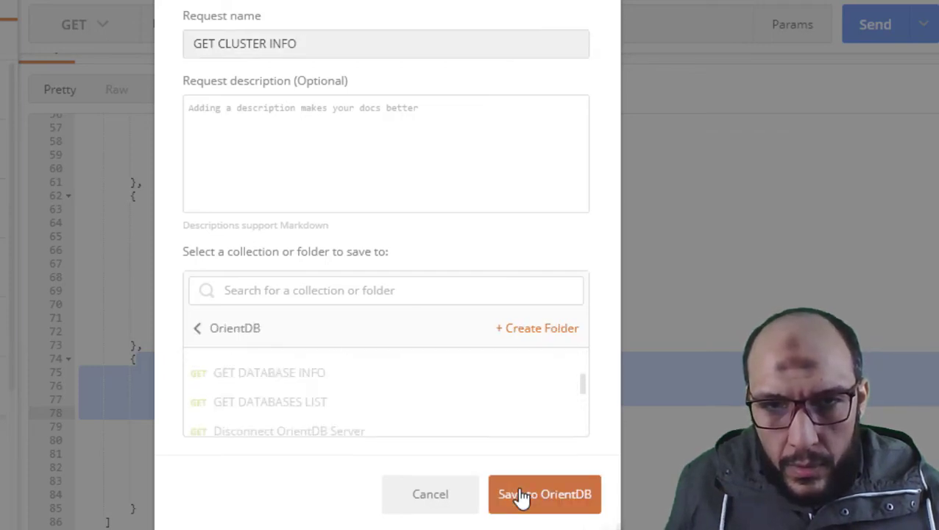
{"action": "left_click", "coordinate": [521, 496]}
{"action": "left_click", "coordinate": [256, 59]}
{"action": "key", "text": "ctrl+v"}
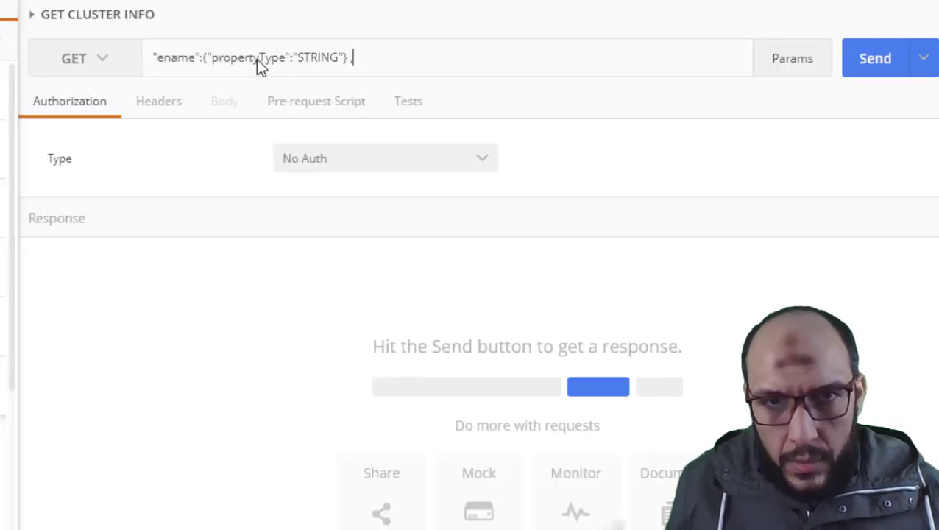
{"action": "key", "text": "ctrl+s"}
{"action": "key", "text": "Escape"}
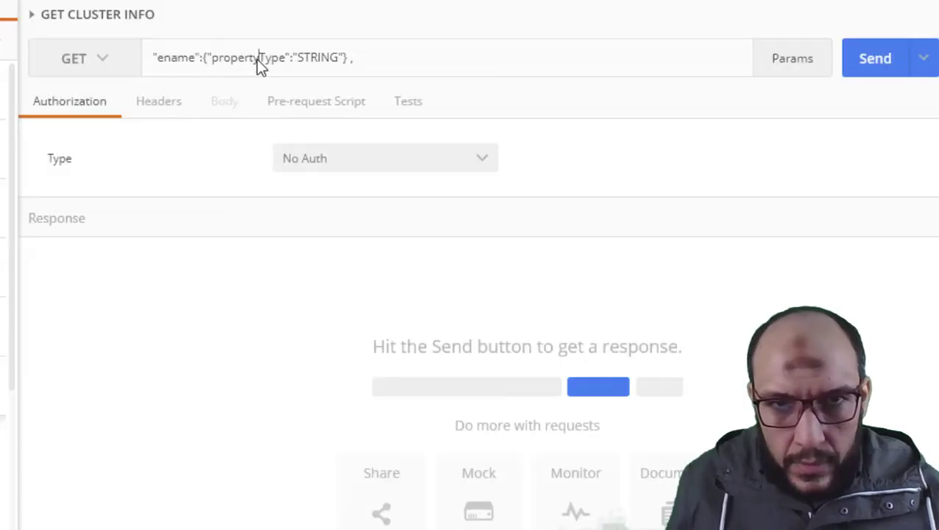
{"action": "triple_click", "coordinate": [256, 59]}
{"action": "key", "text": "BackSpace"}
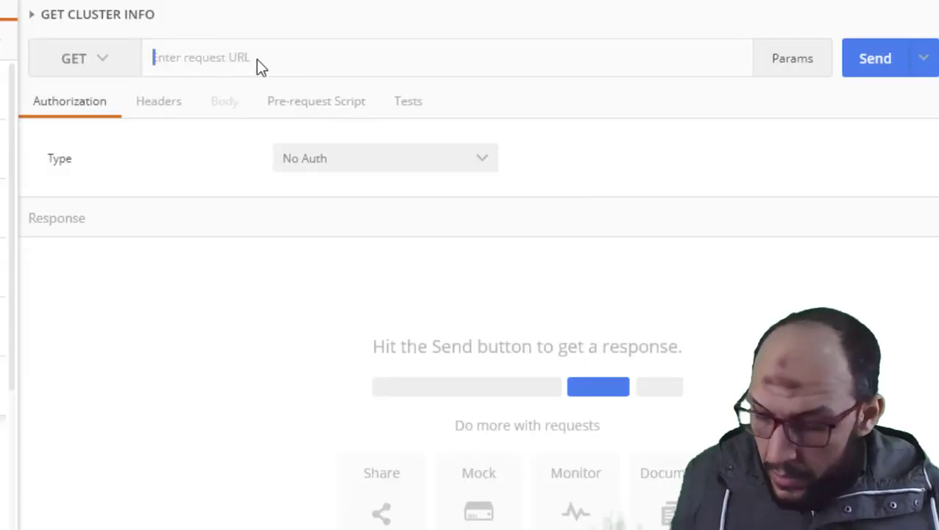
{"action": "type", "text": "2480"}
{"action": "key", "text": "Down"}
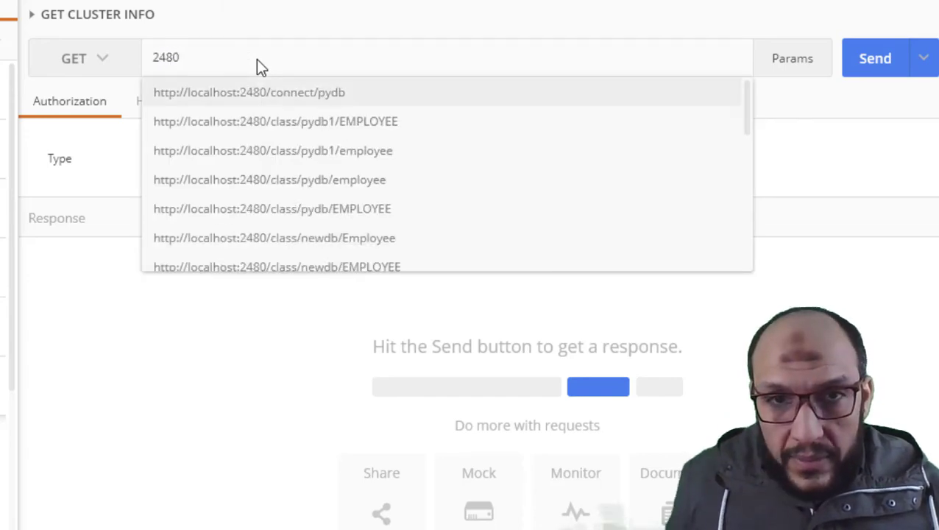
{"action": "key", "text": "Return"}
{"action": "left_click_drag", "start_coordinate": [280, 70], "coordinate": [377, 71]}
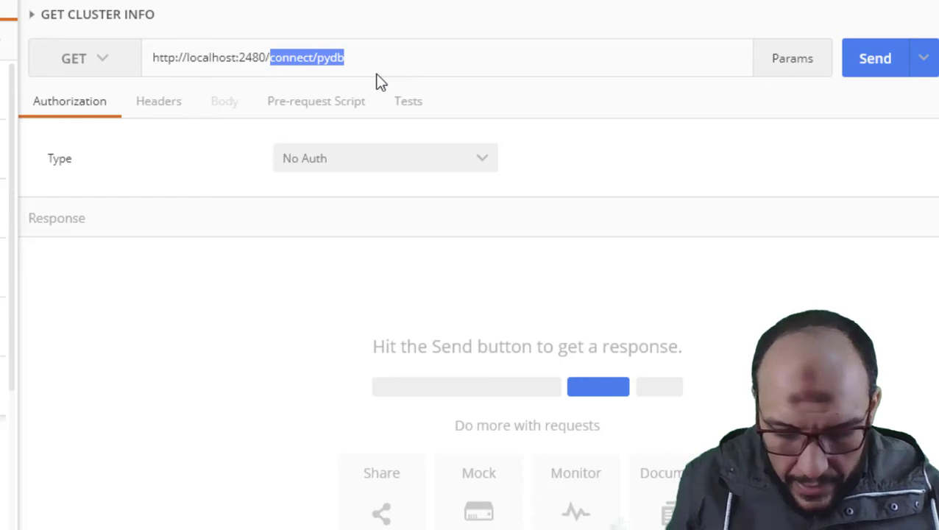
{"action": "type", "text": "cluster"}
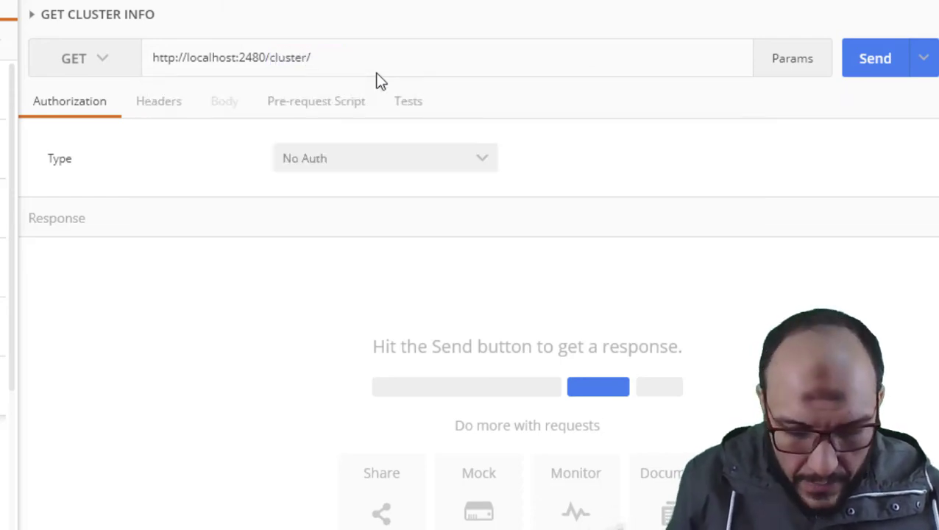
{"action": "type", "text": "/restdb1"}
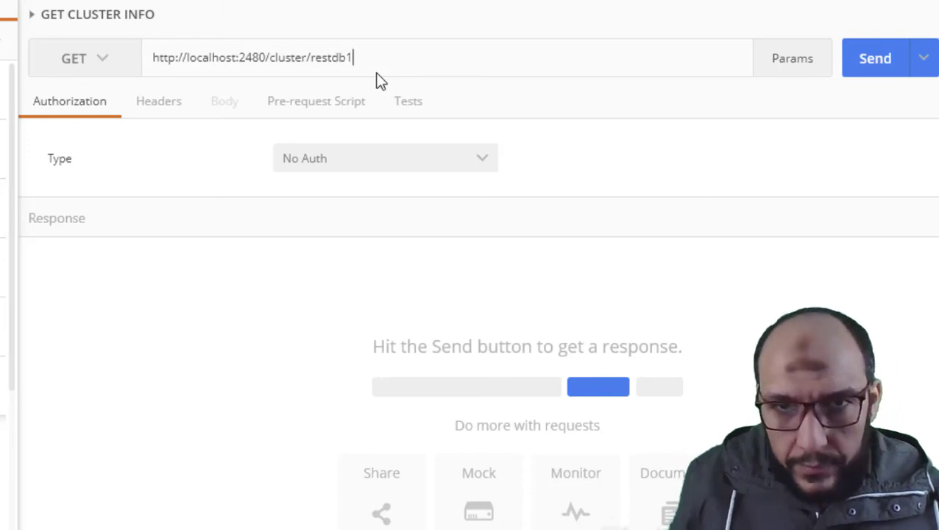
{"action": "type", "text": "/EMP1"}
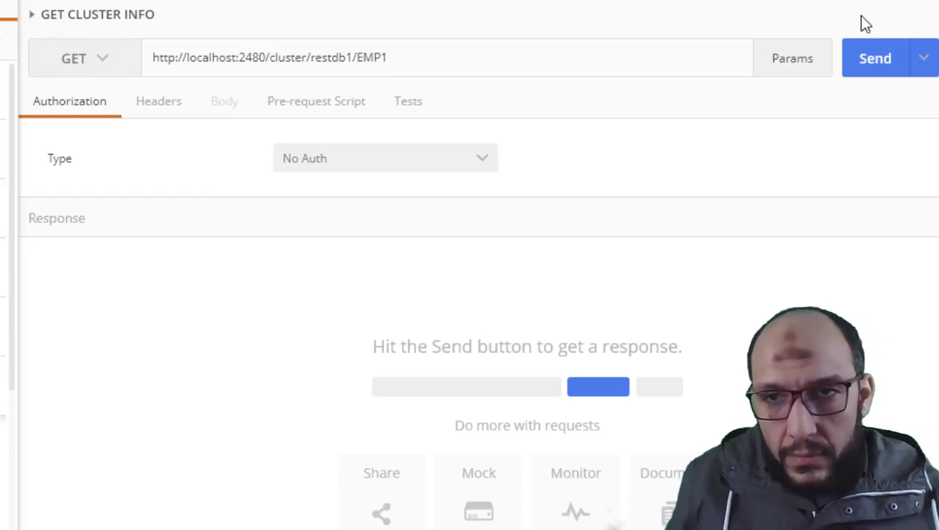
Send the cluster request and check the 200 OK empty result array.
{"action": "left_click", "coordinate": [874, 60]}
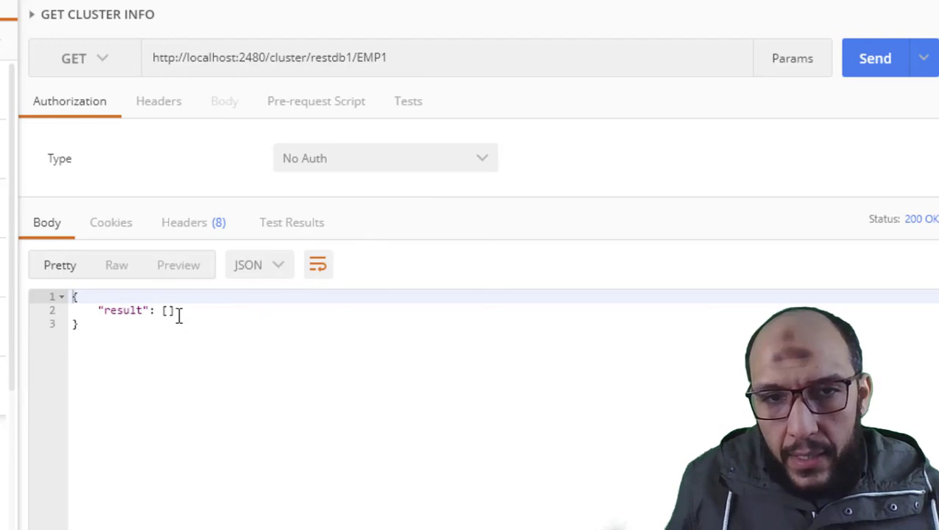
{"action": "left_click", "coordinate": [175, 312]}
{"action": "left_click", "coordinate": [112, 332]}
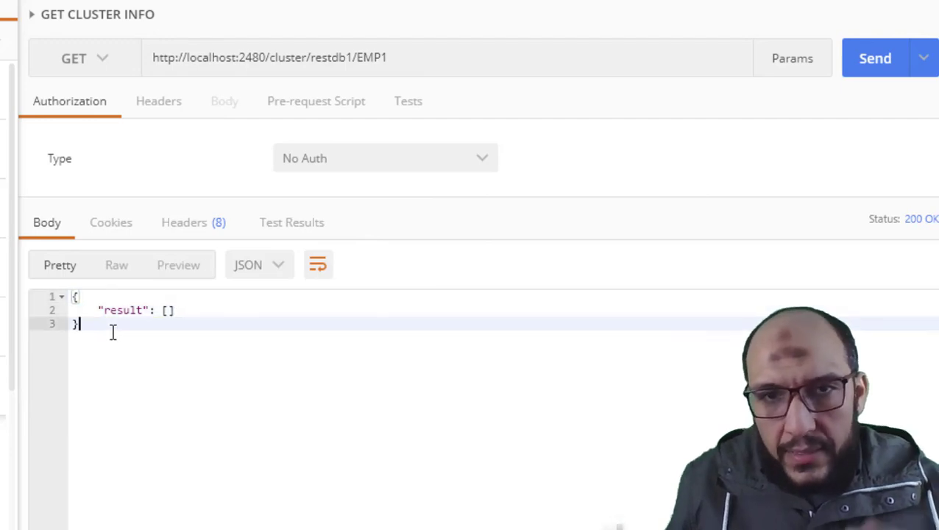